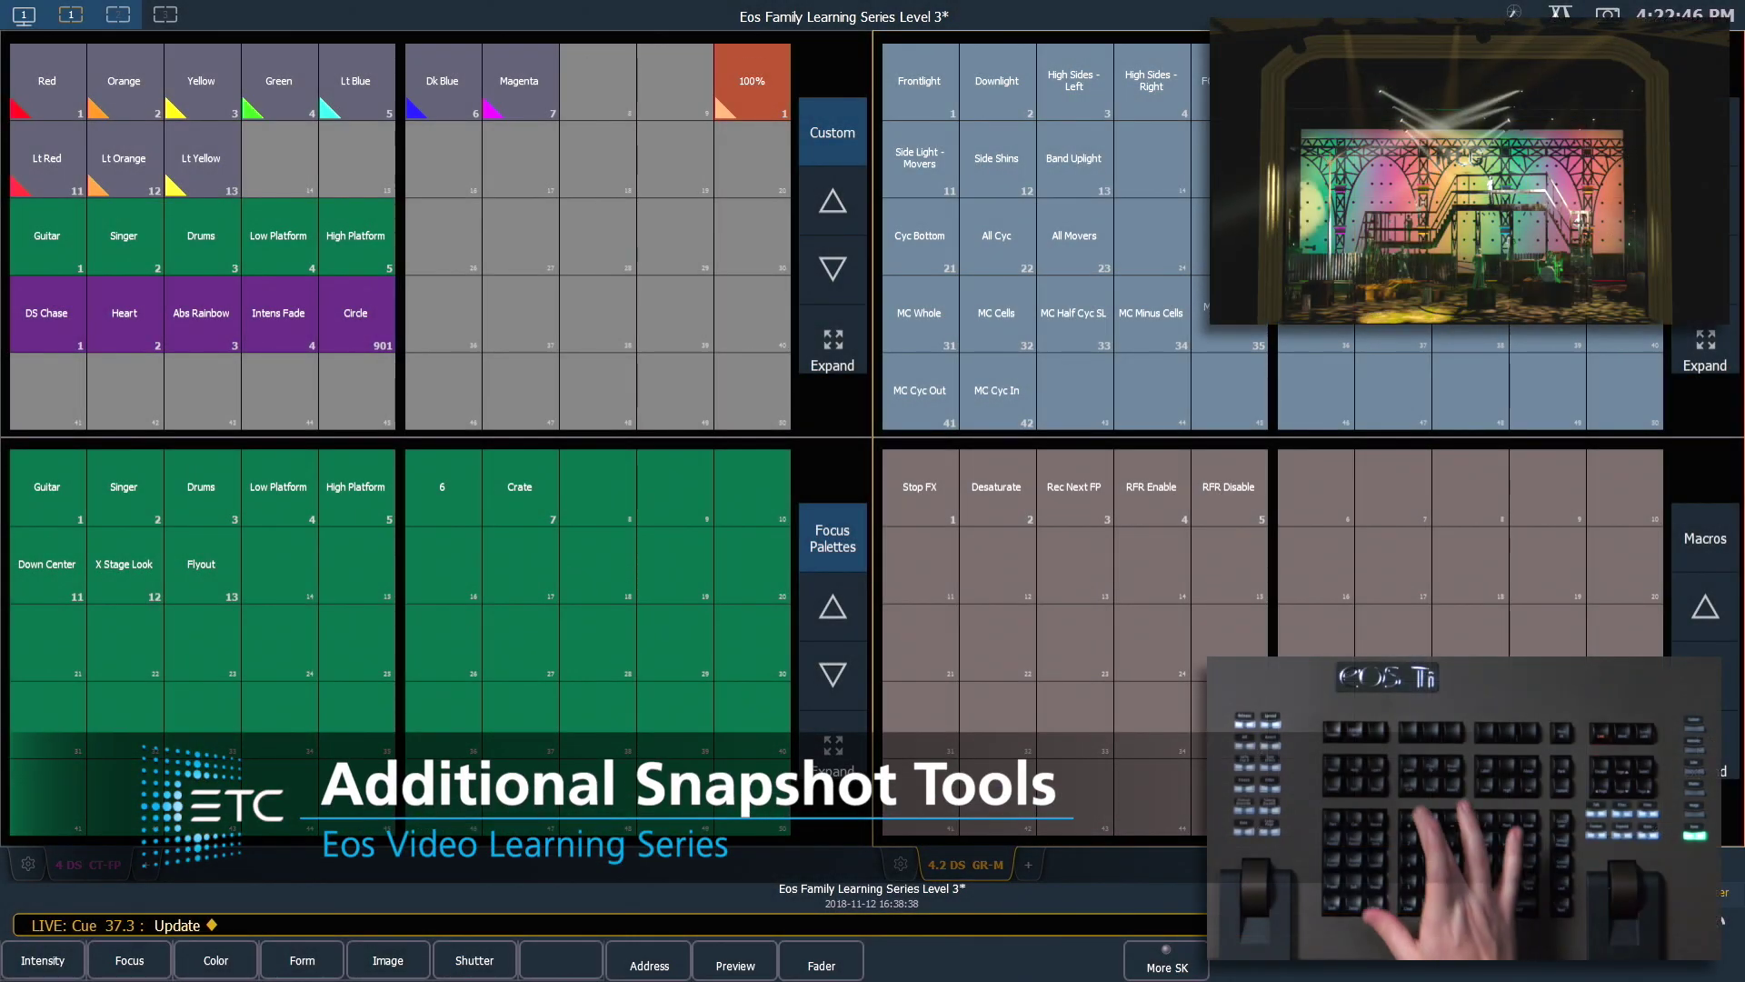
Clear the stage by running Go To Cue Out
key(j)
key(o)
key(Return)
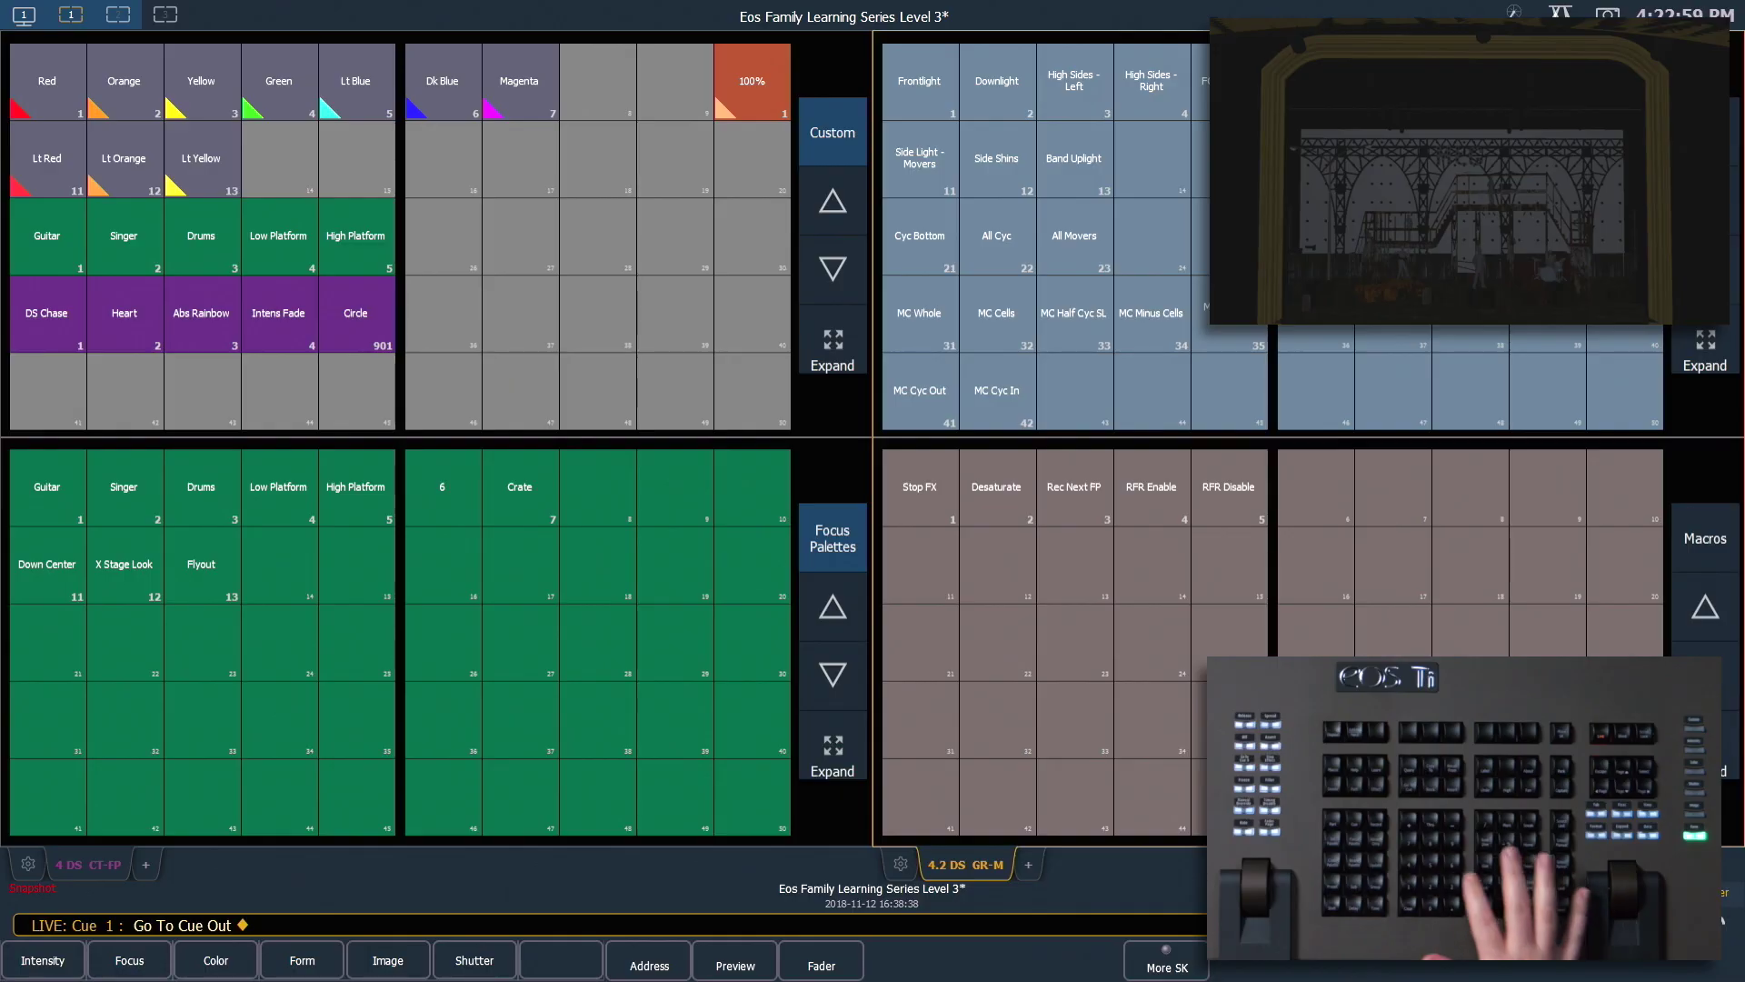
key(Return)
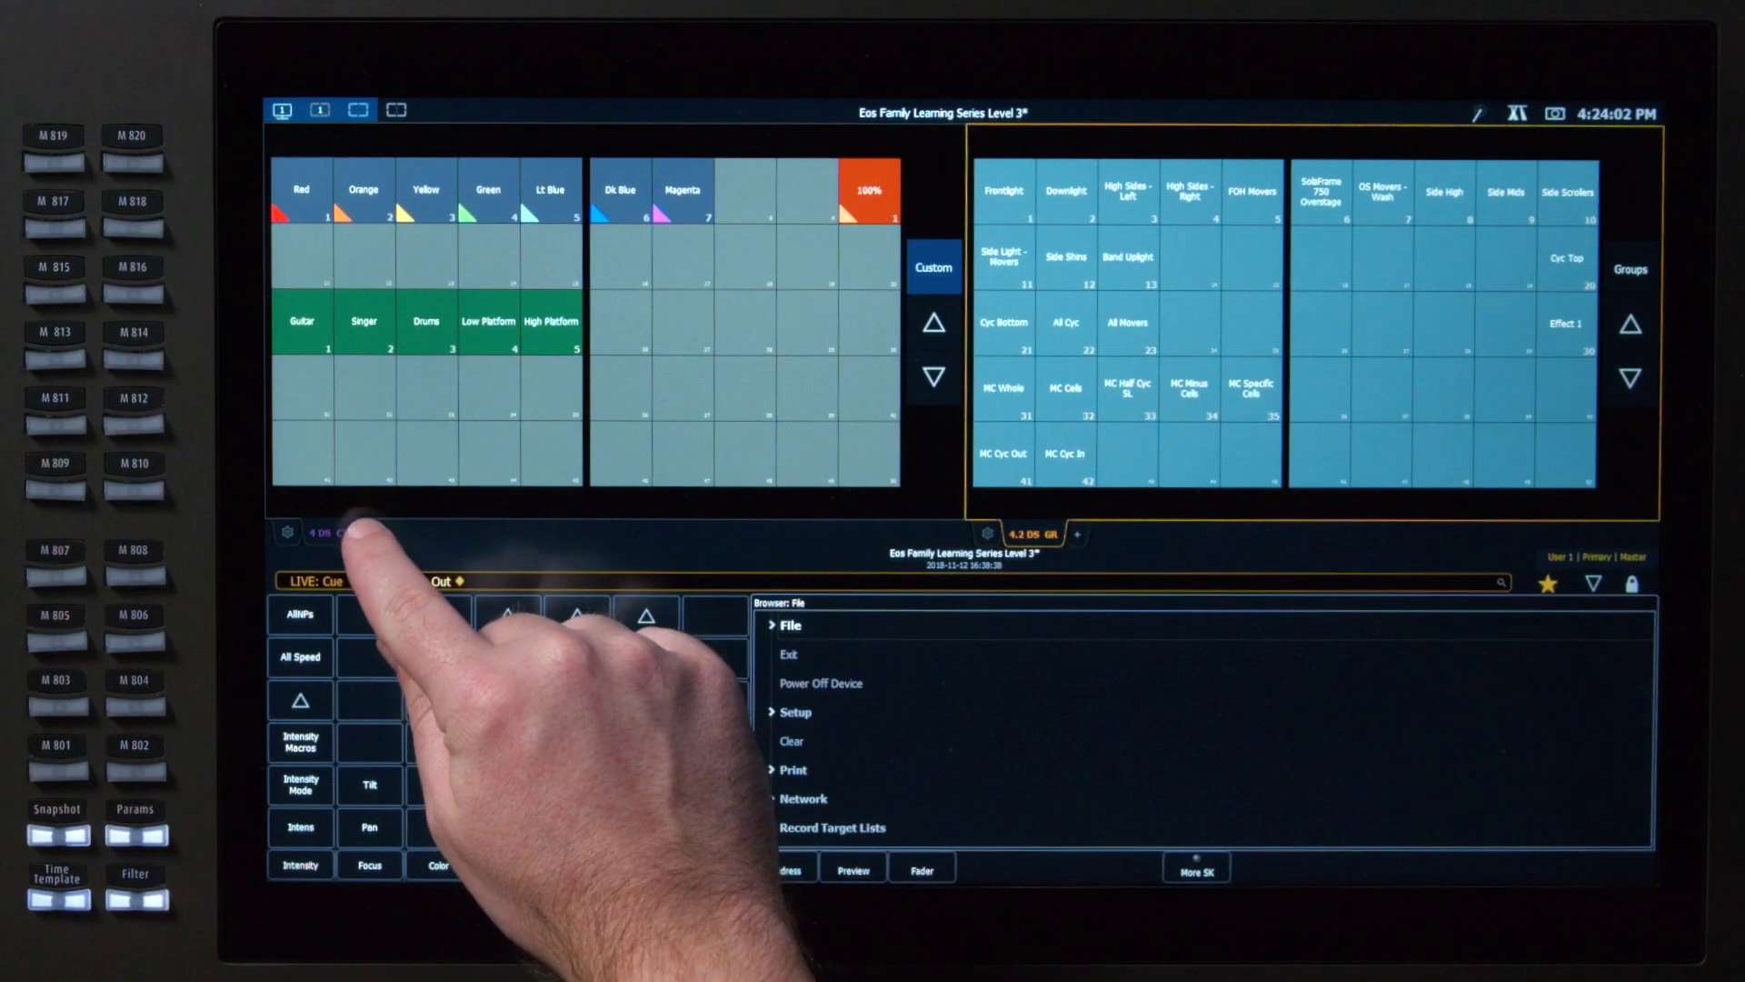
Open the Patch display and the Group List Display as additional tabs beside the direct selects
click(365, 532)
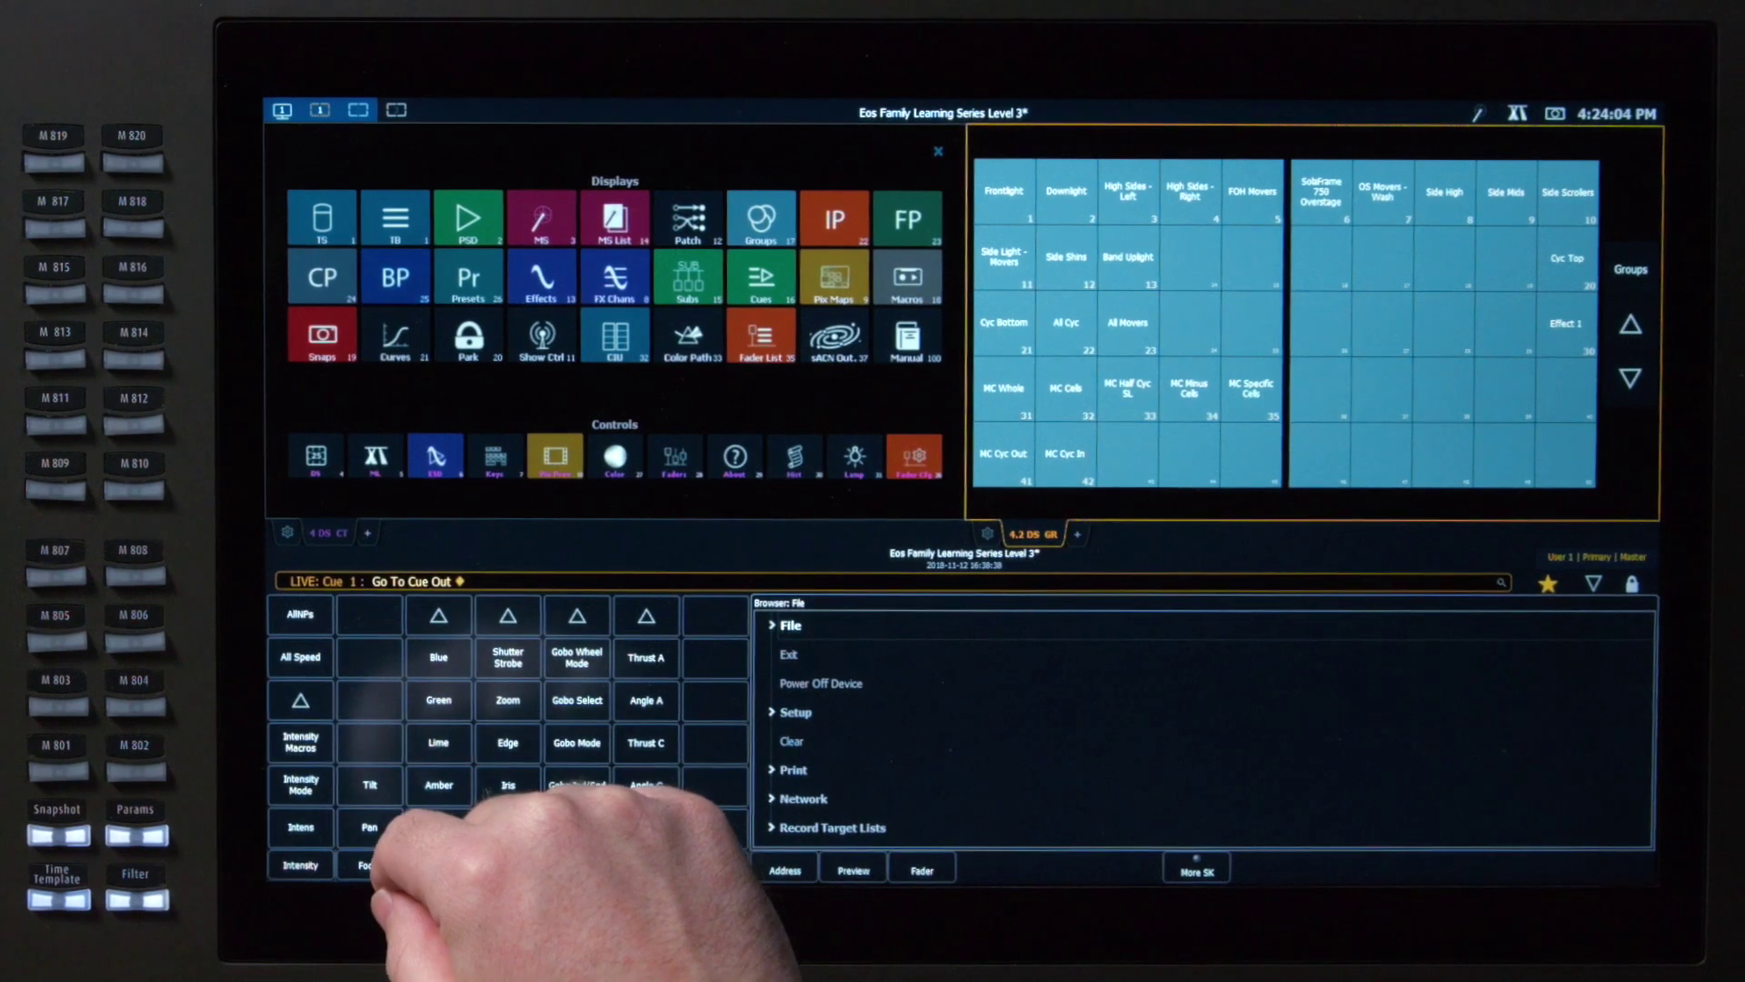
click(684, 218)
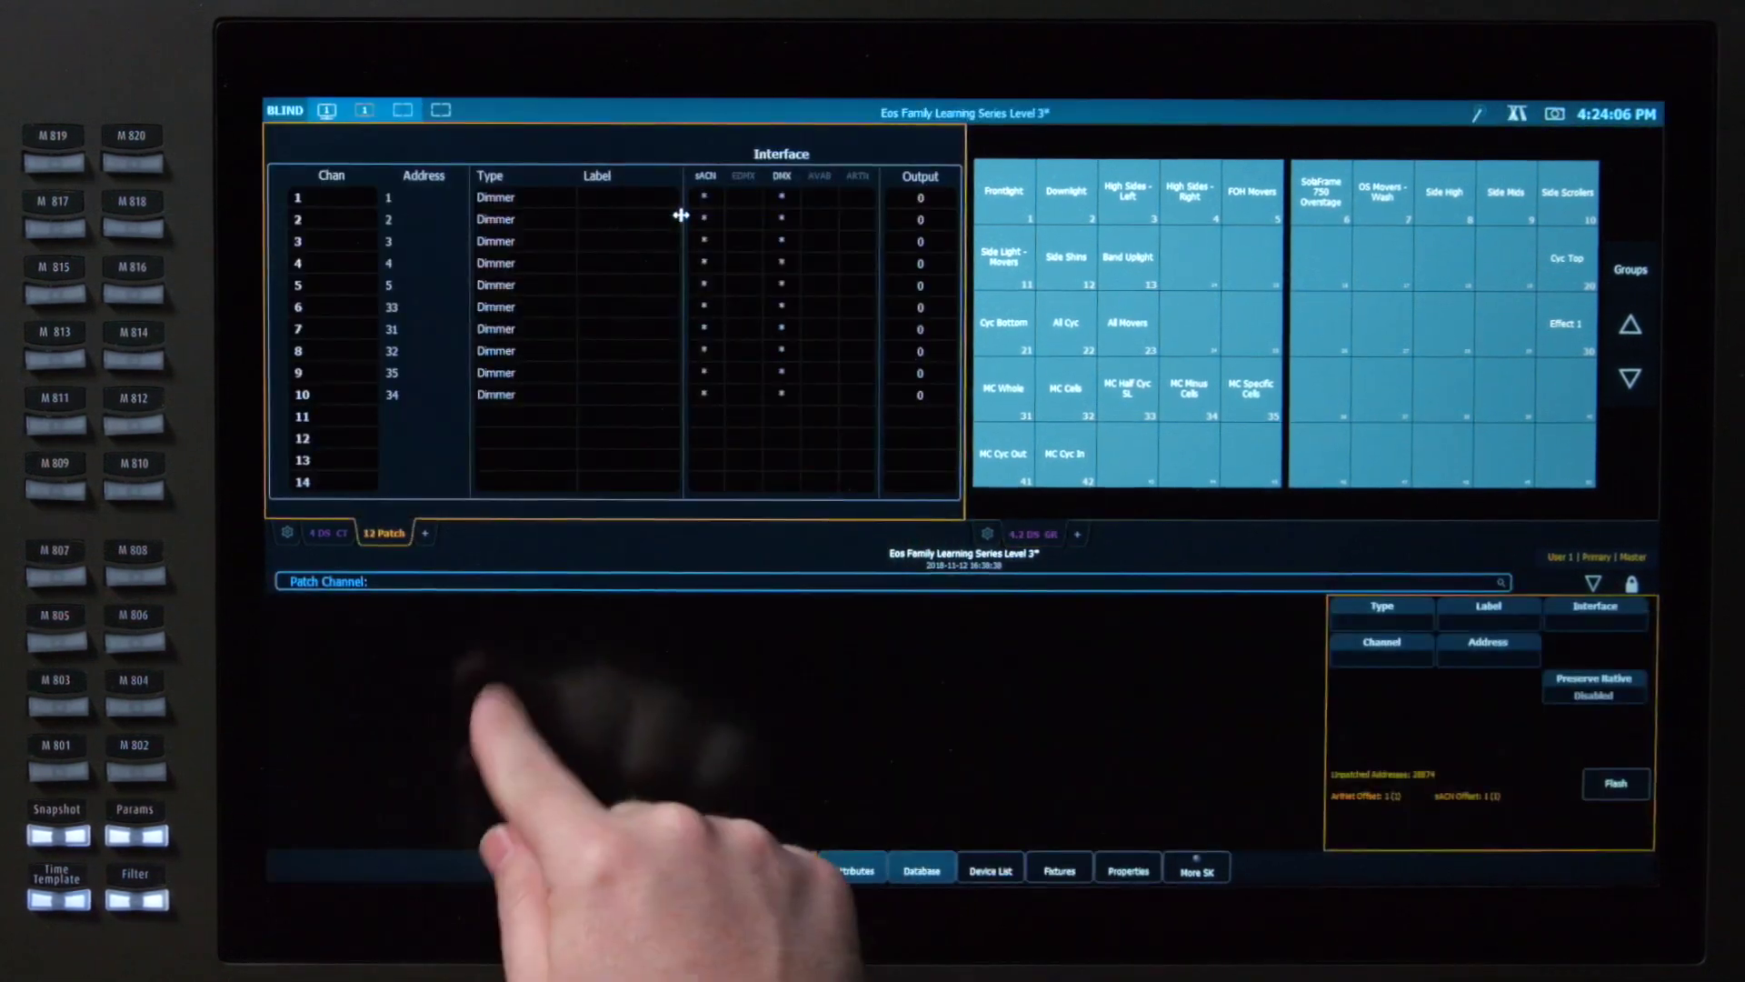
click(425, 533)
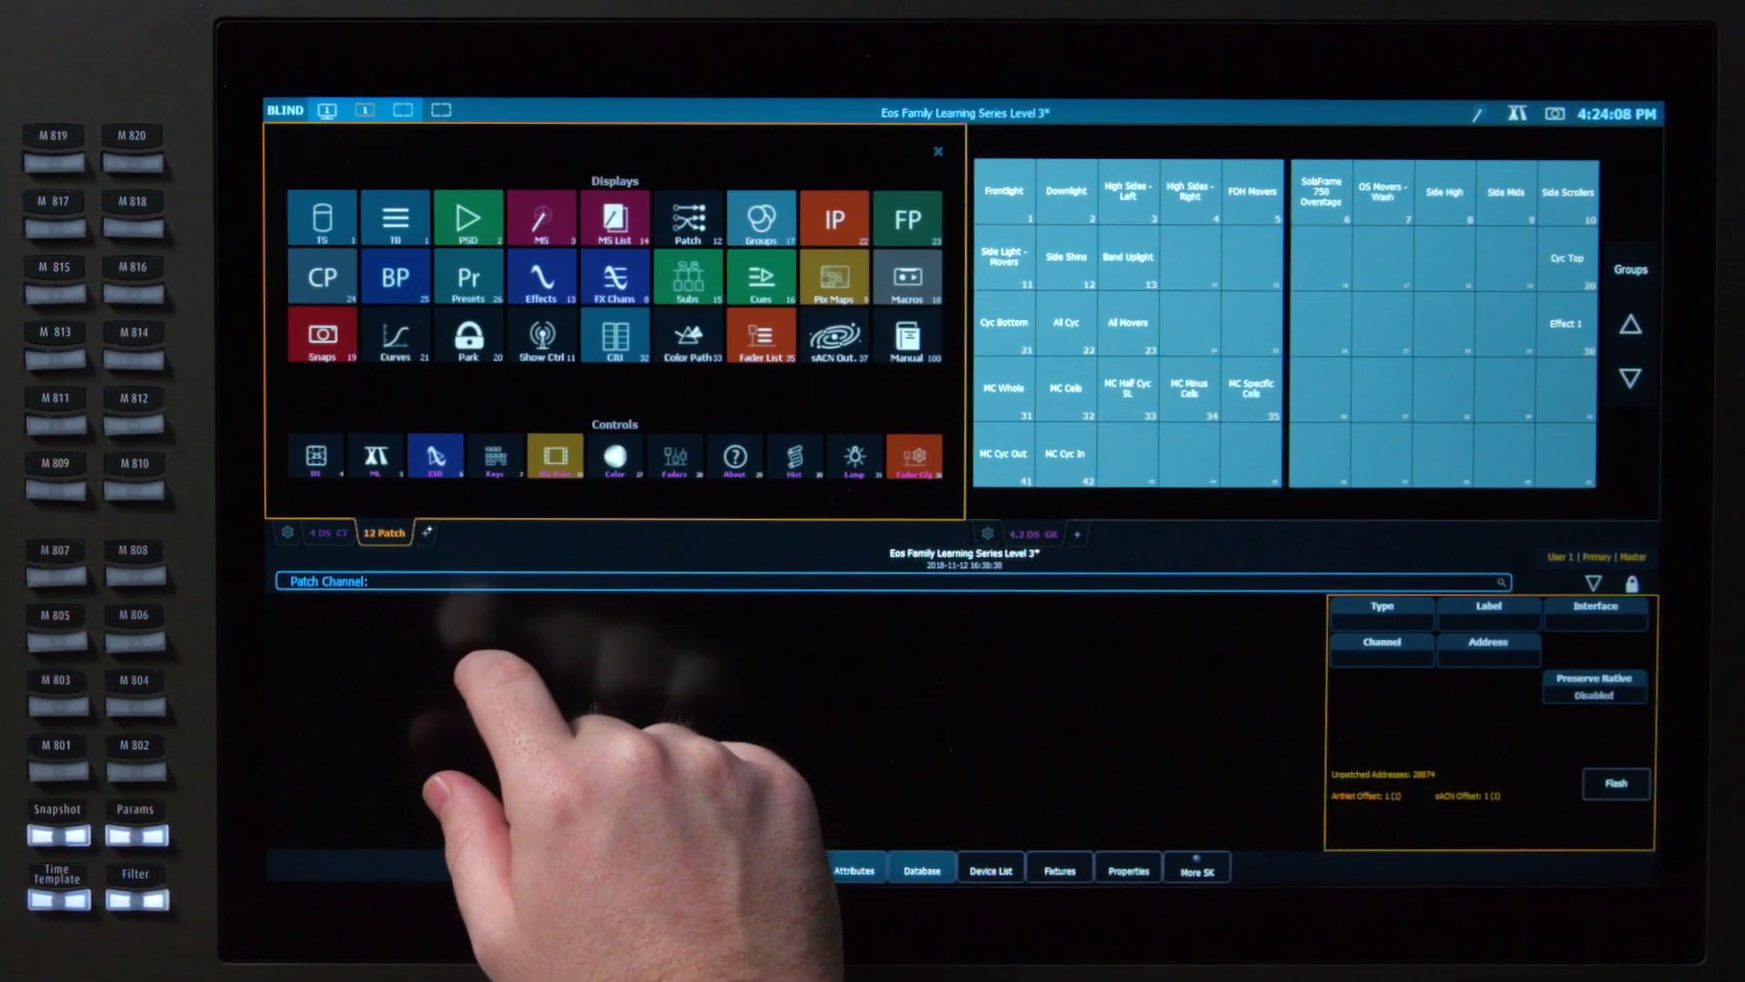
click(761, 219)
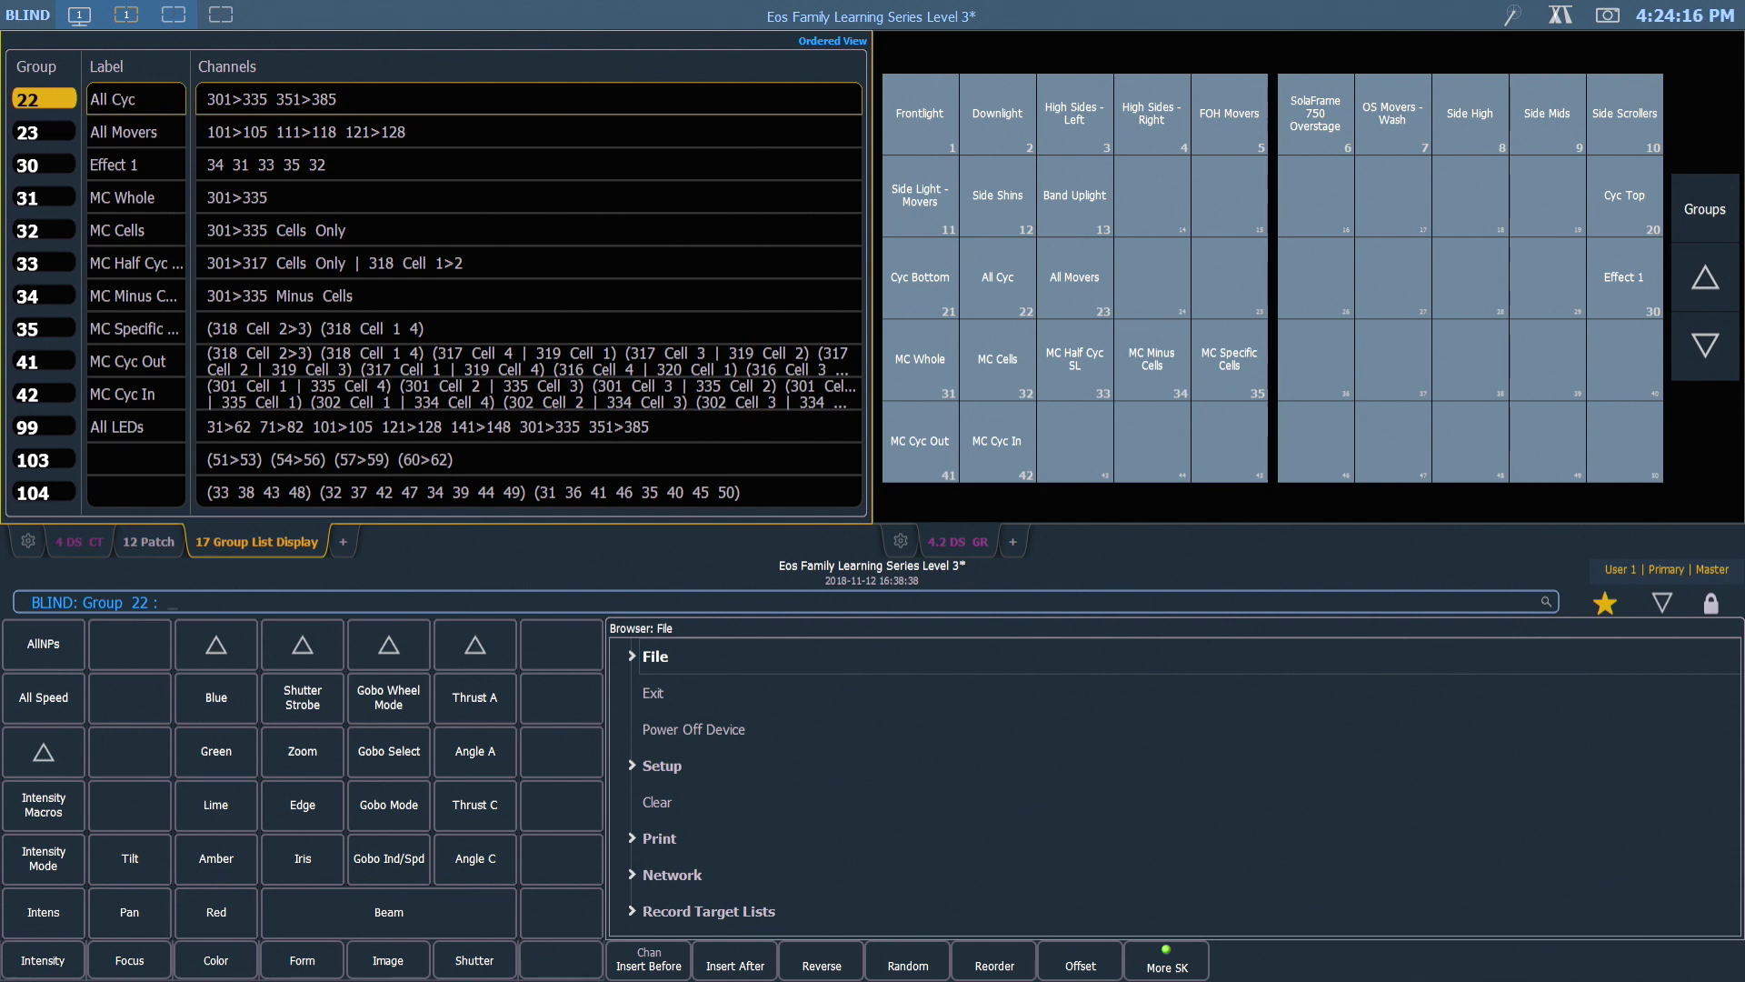
Record snapshot 3 of the visible workspaces, excluding the 12 Patch and 17 Group List Display tabs on Monitor 1
key(r)
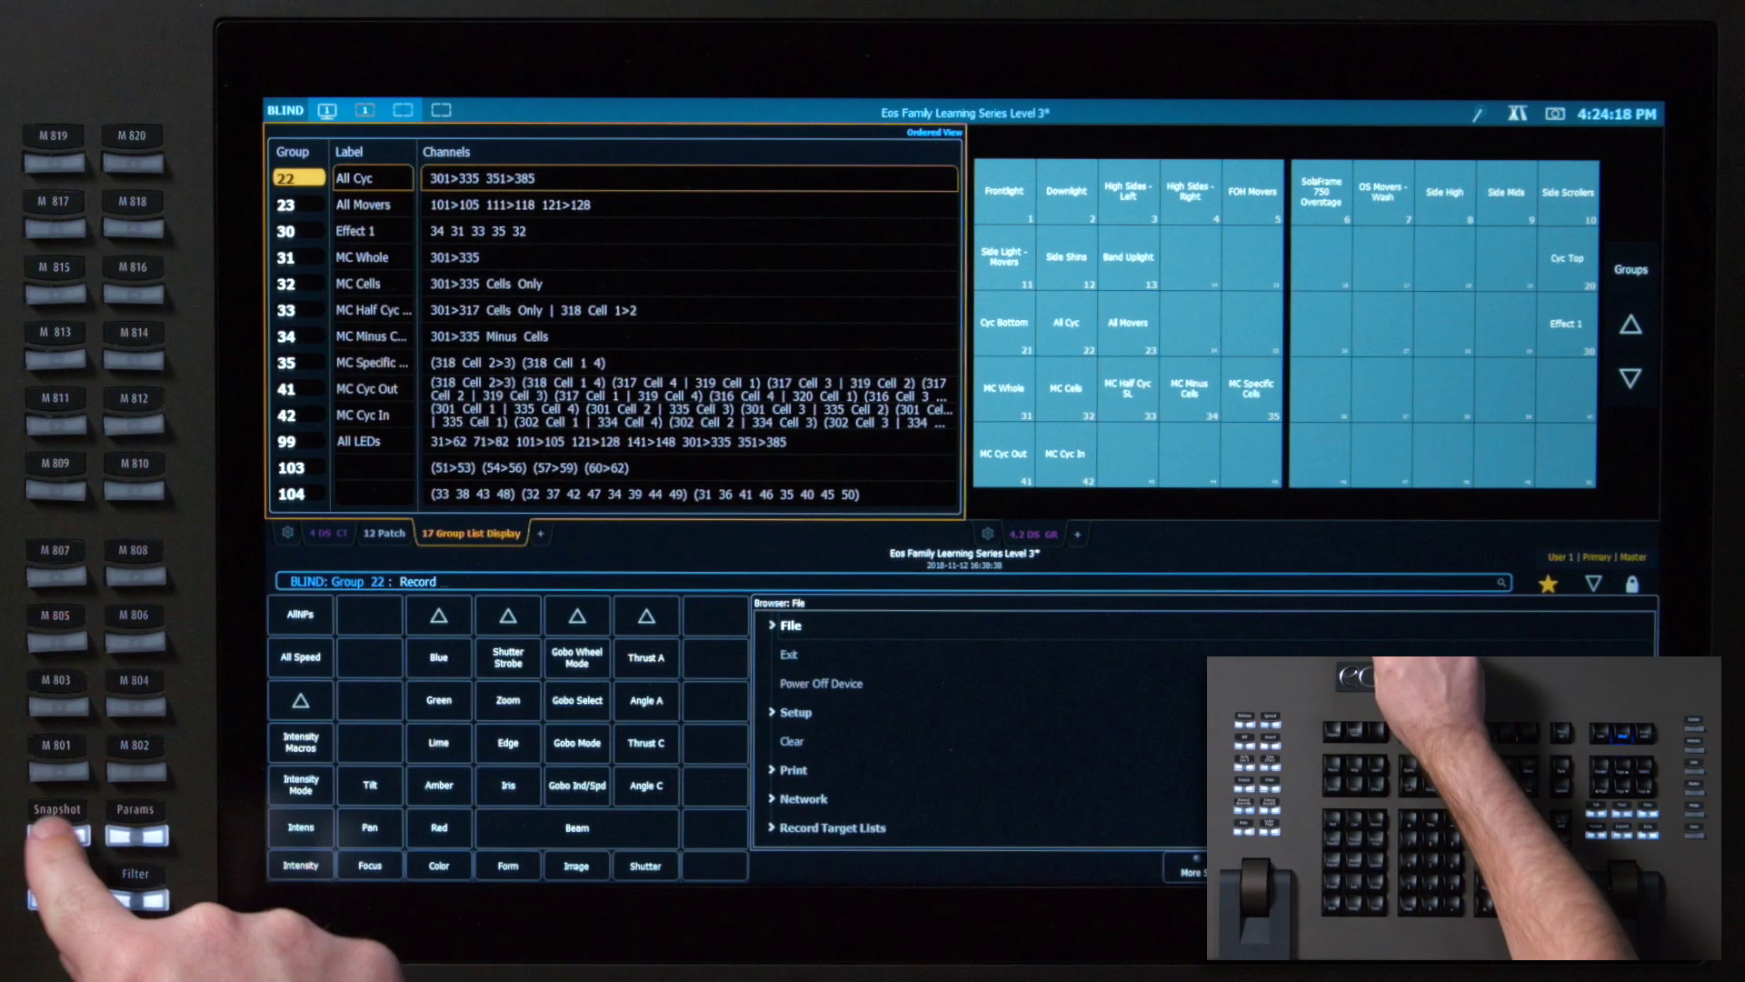
click(58, 834)
text(3)
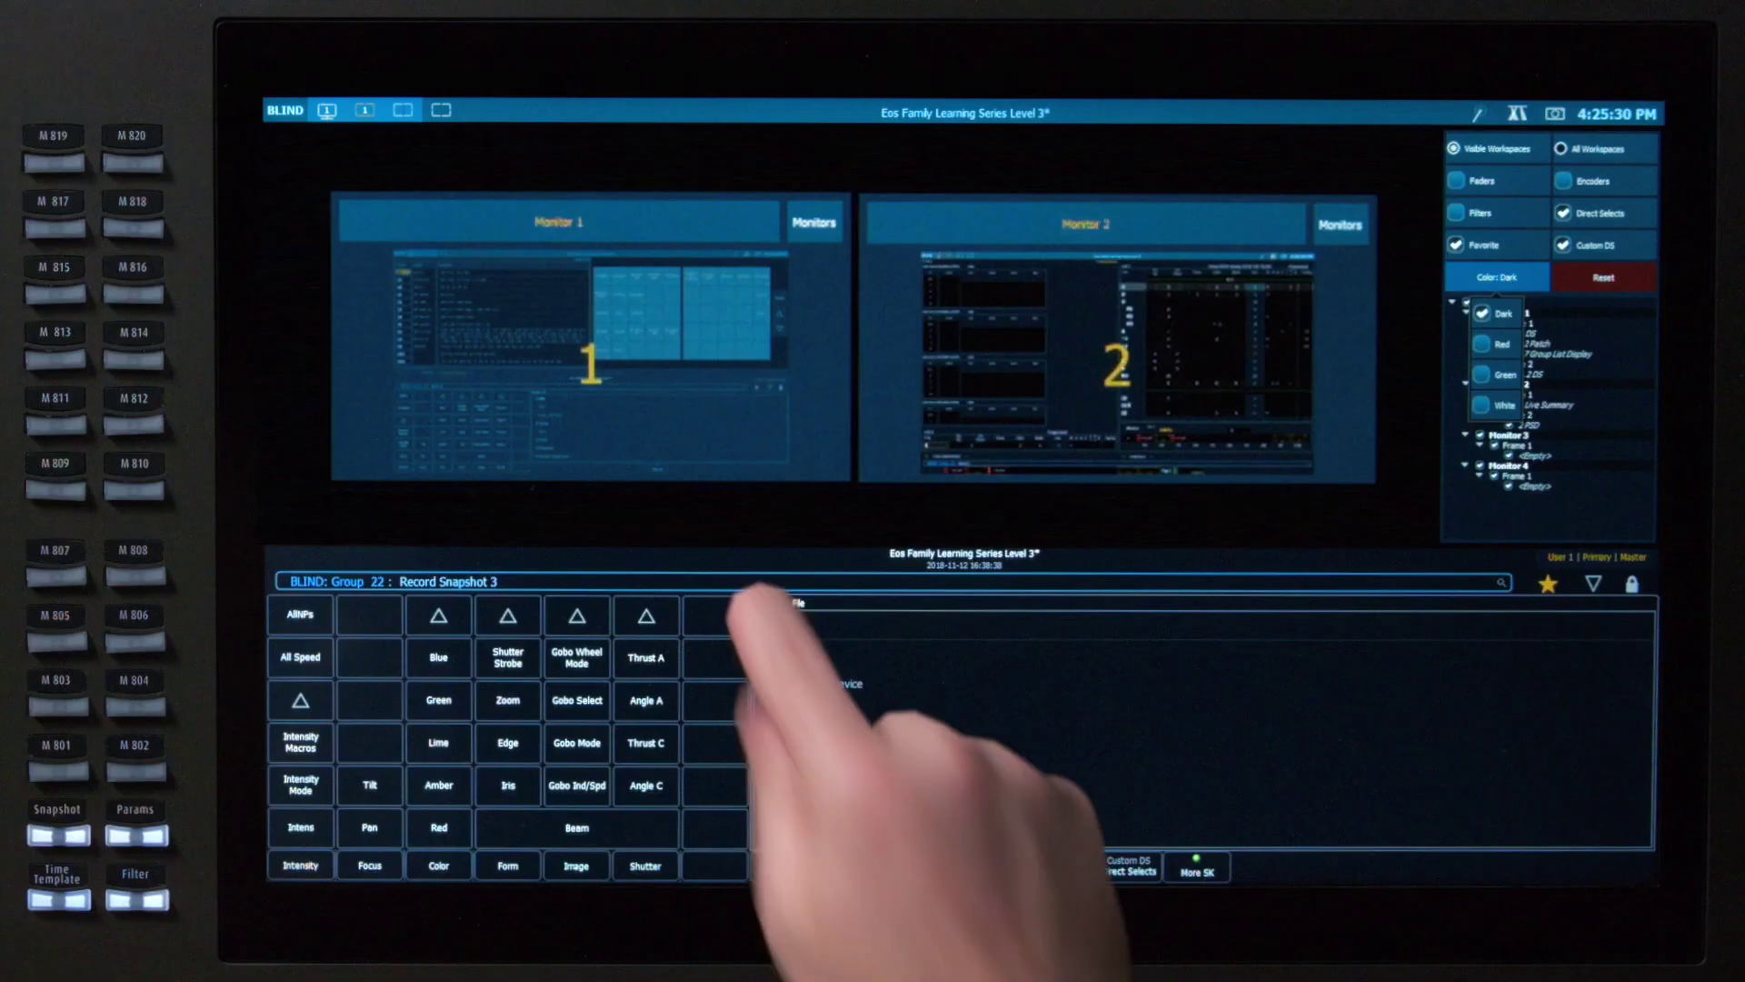
click(476, 334)
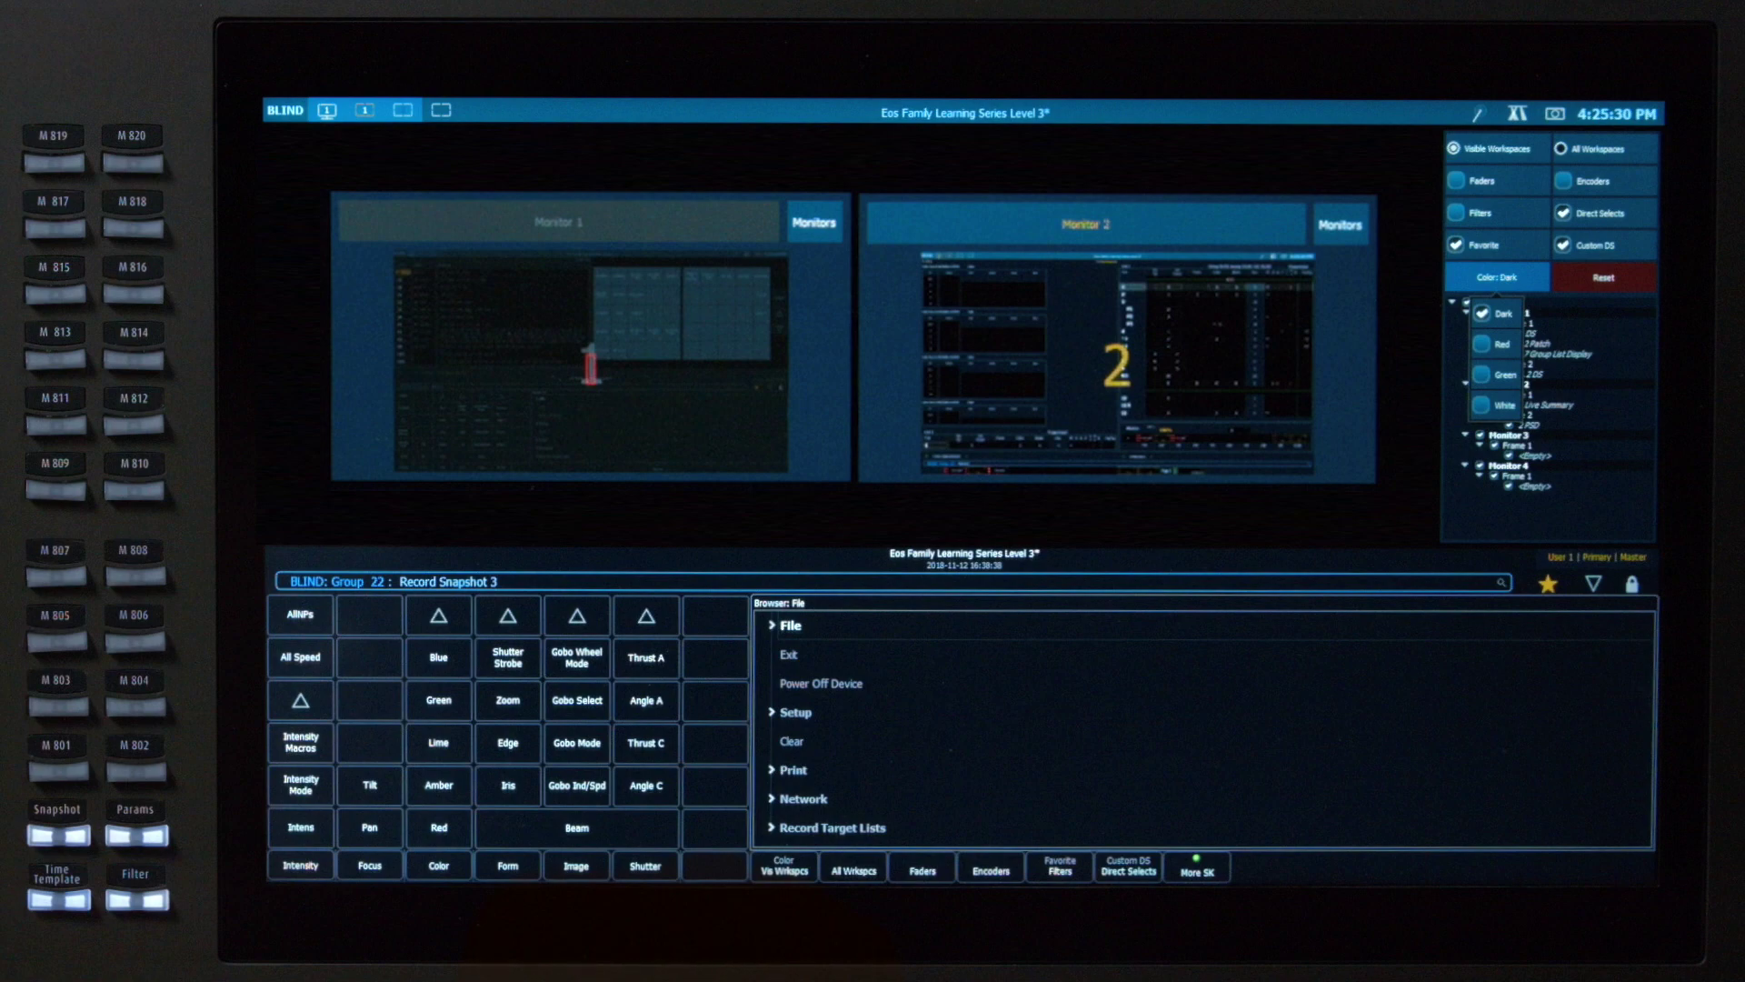
click(663, 362)
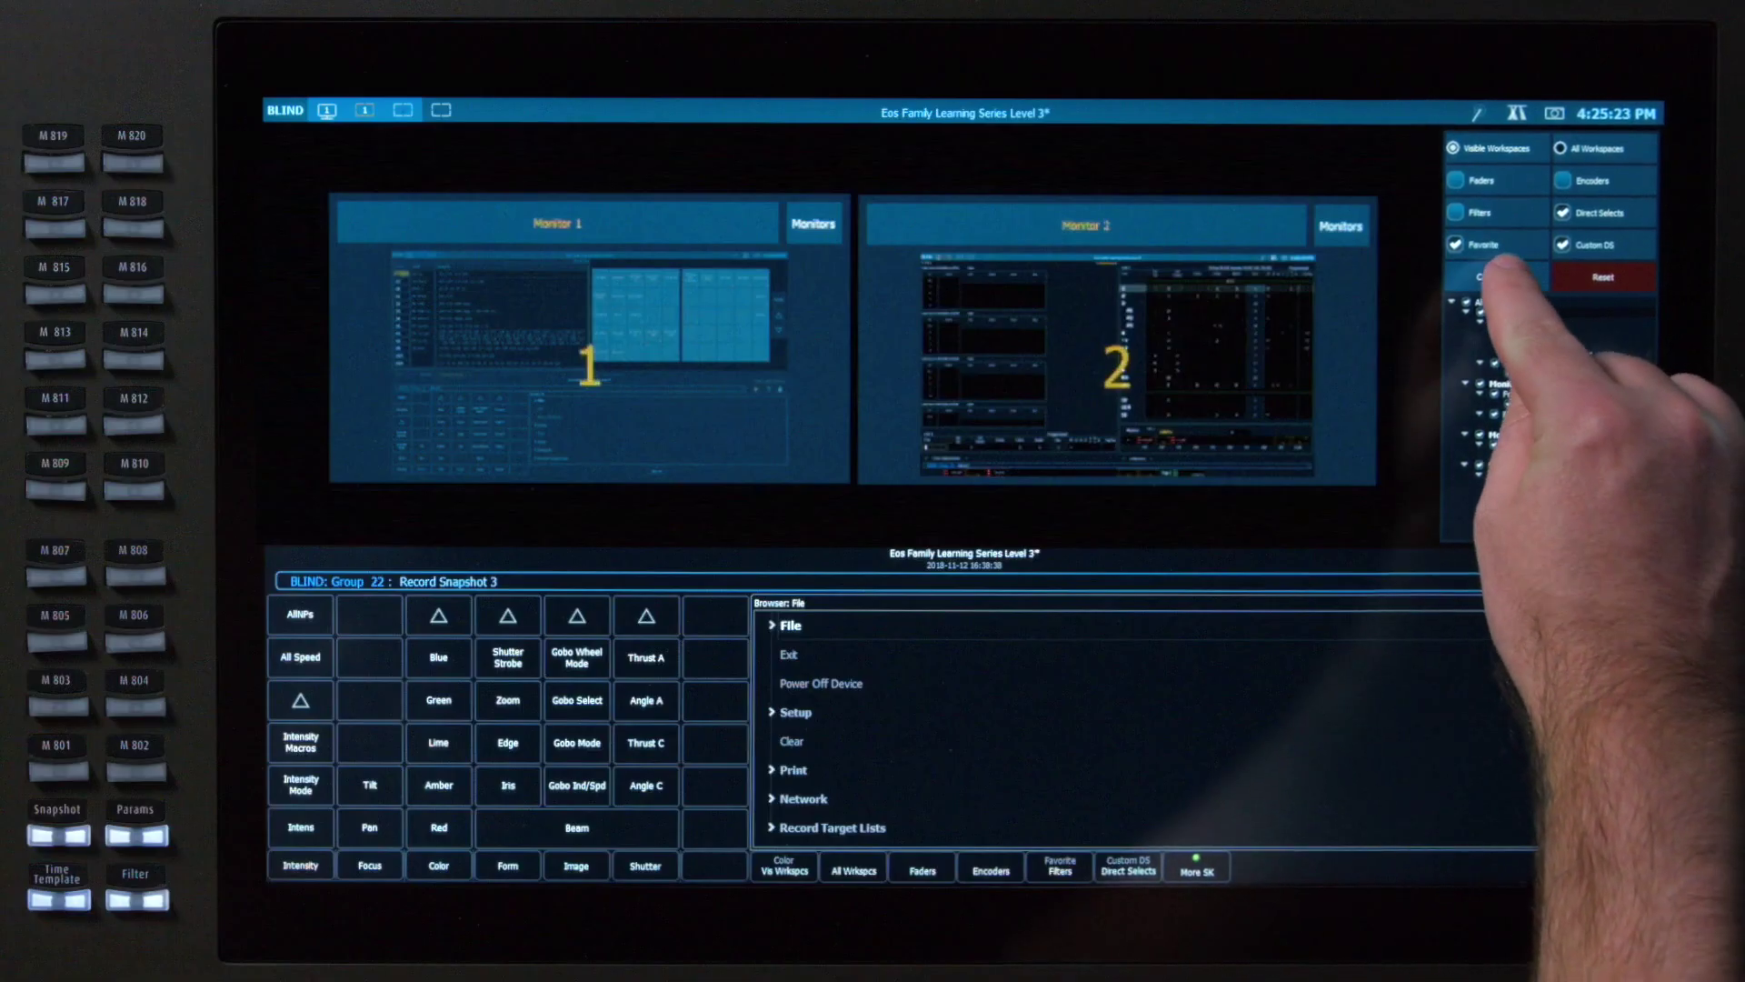
click(1499, 272)
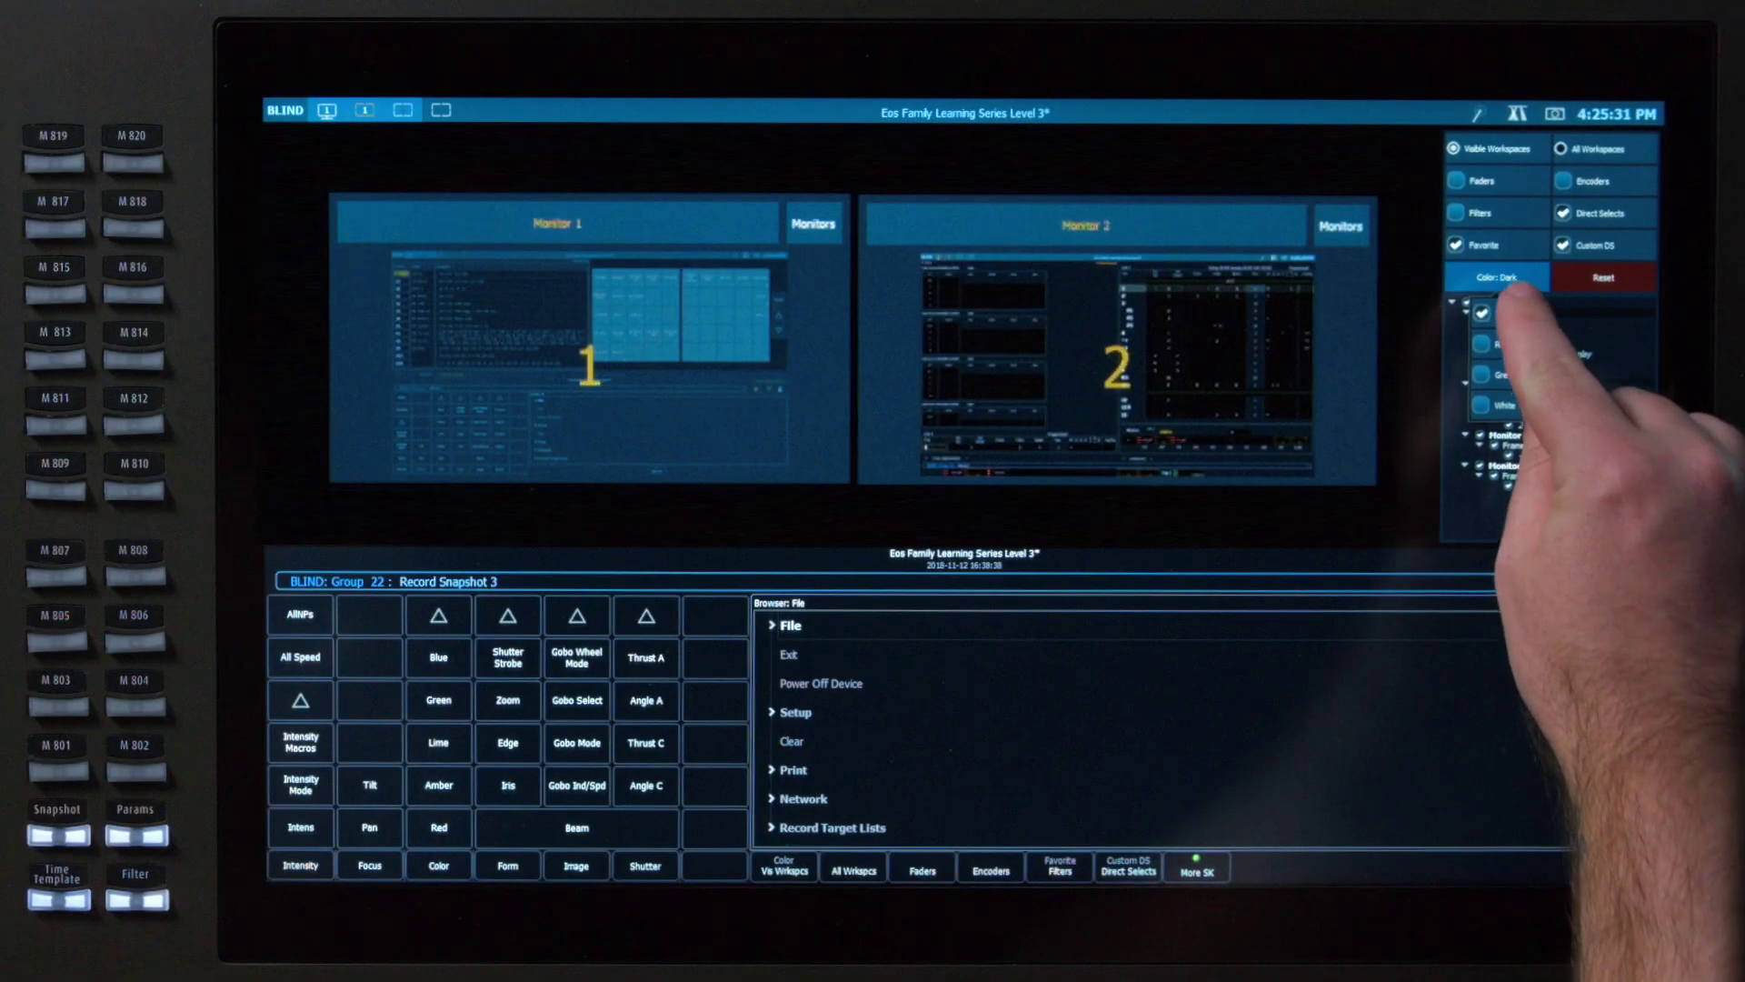
click(1542, 234)
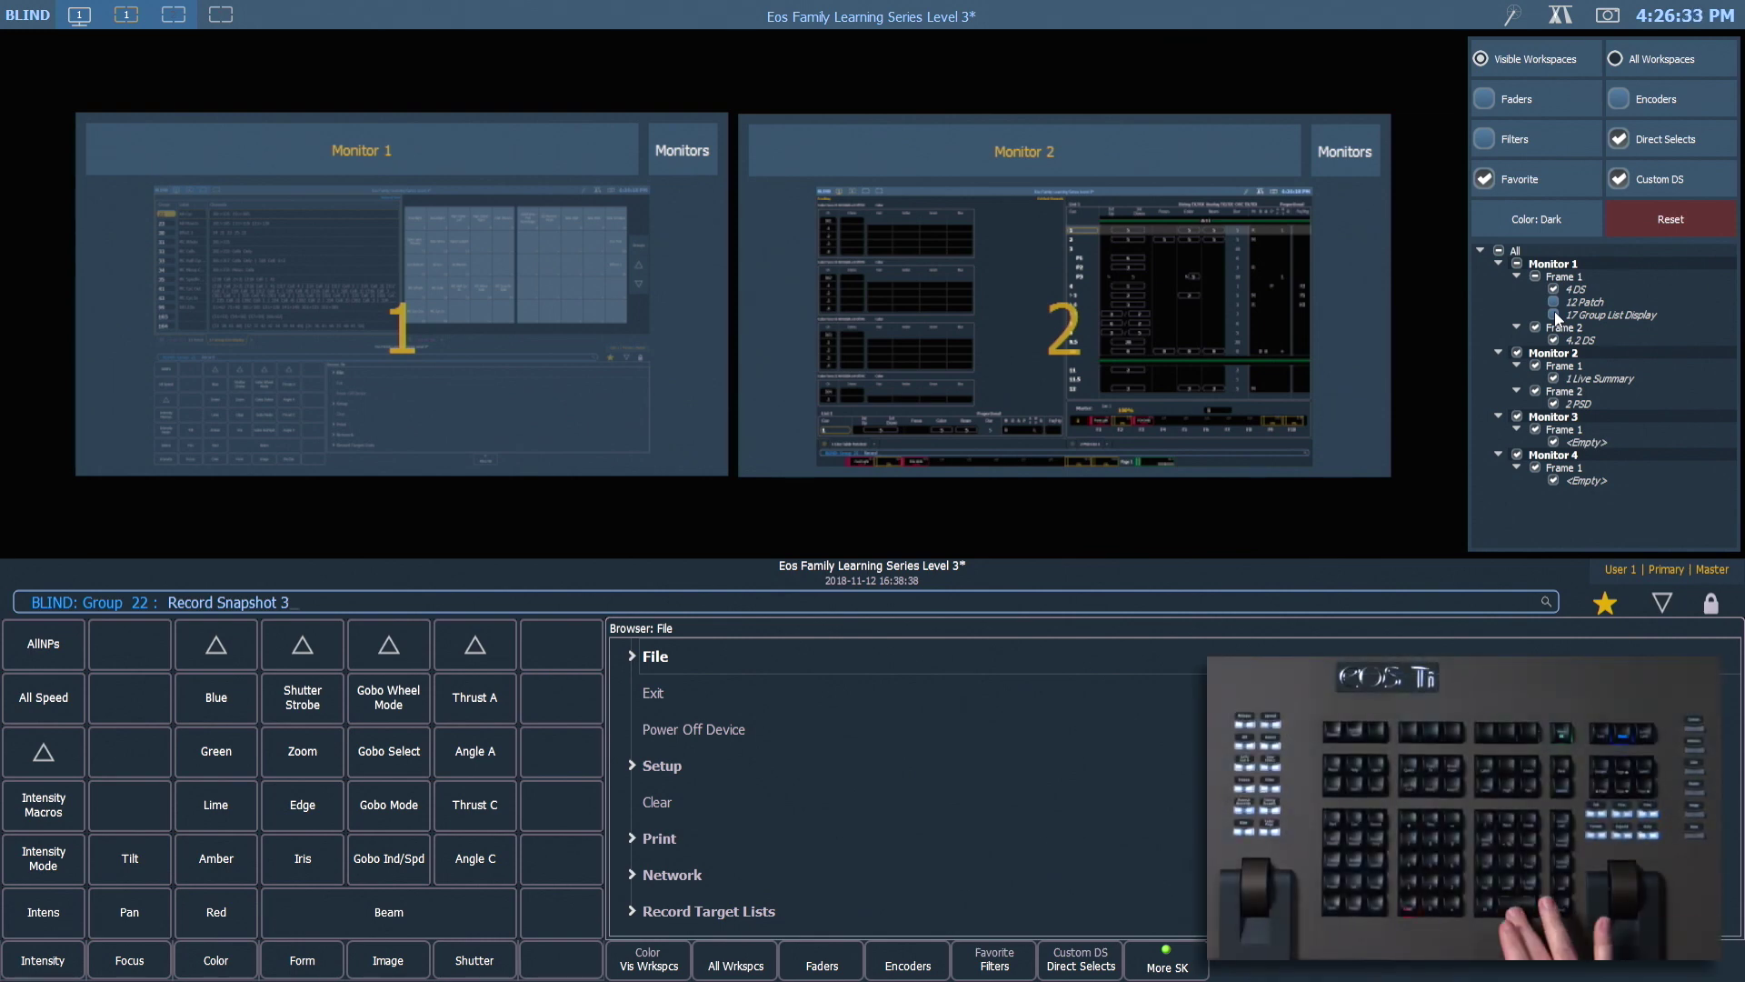
key(Return)
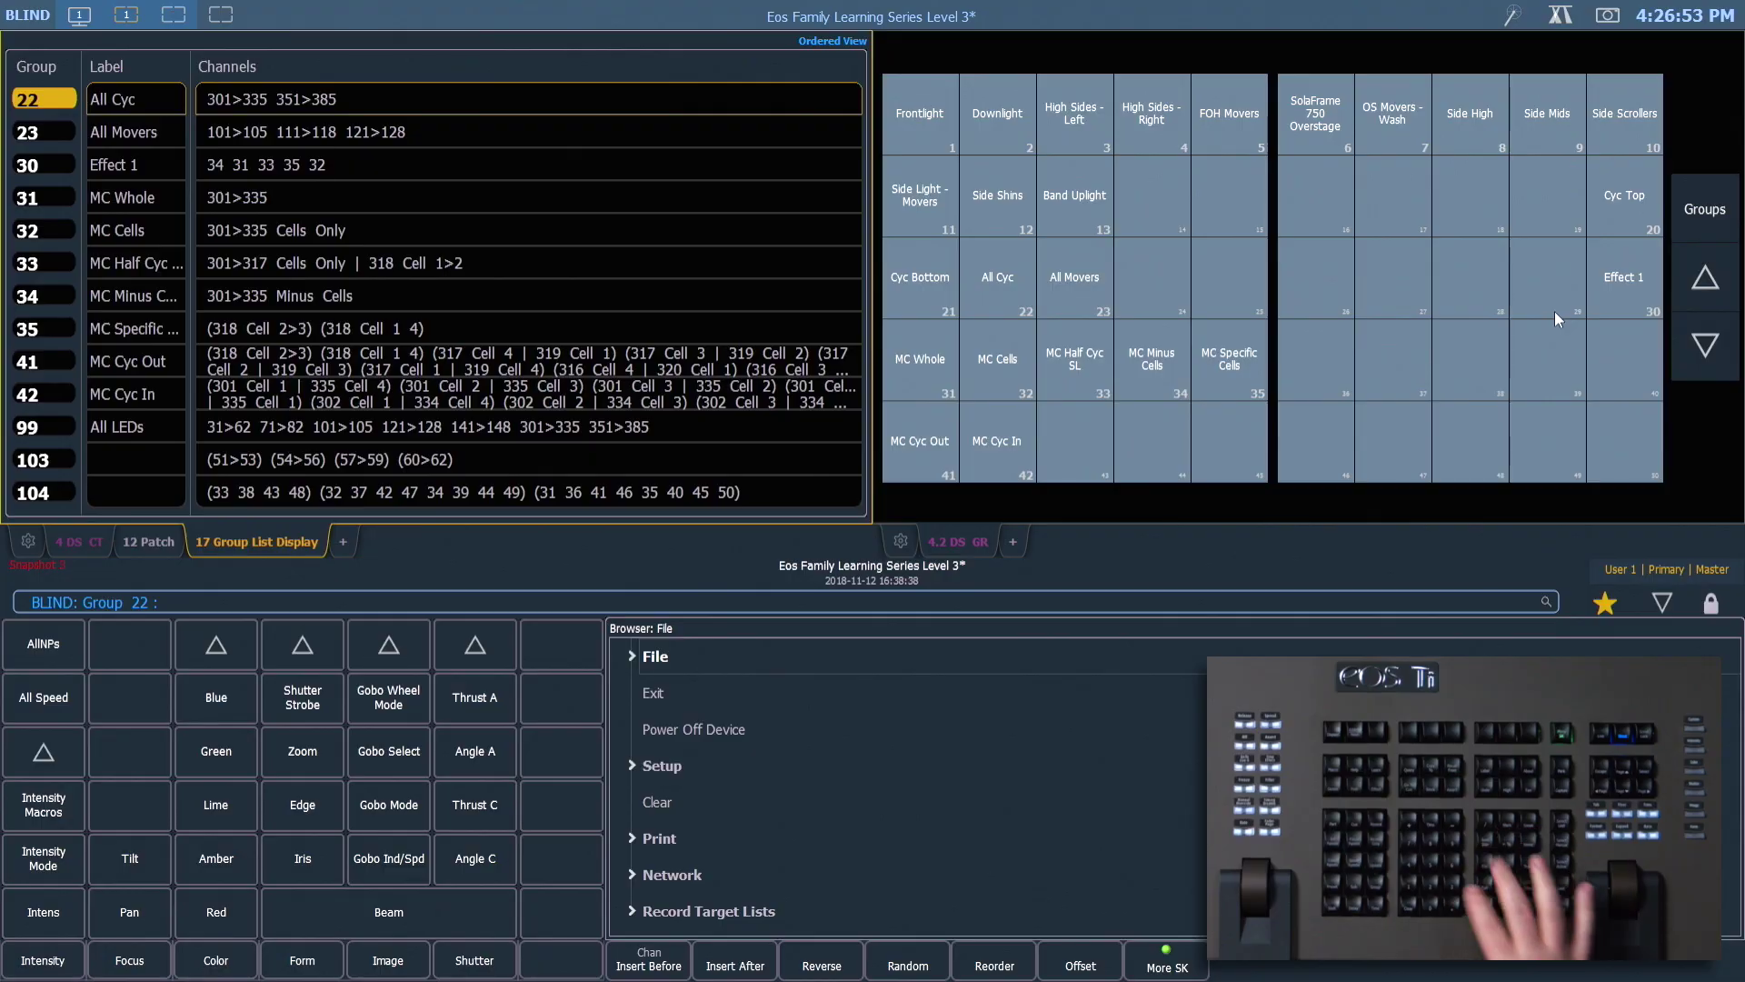
key(Return)
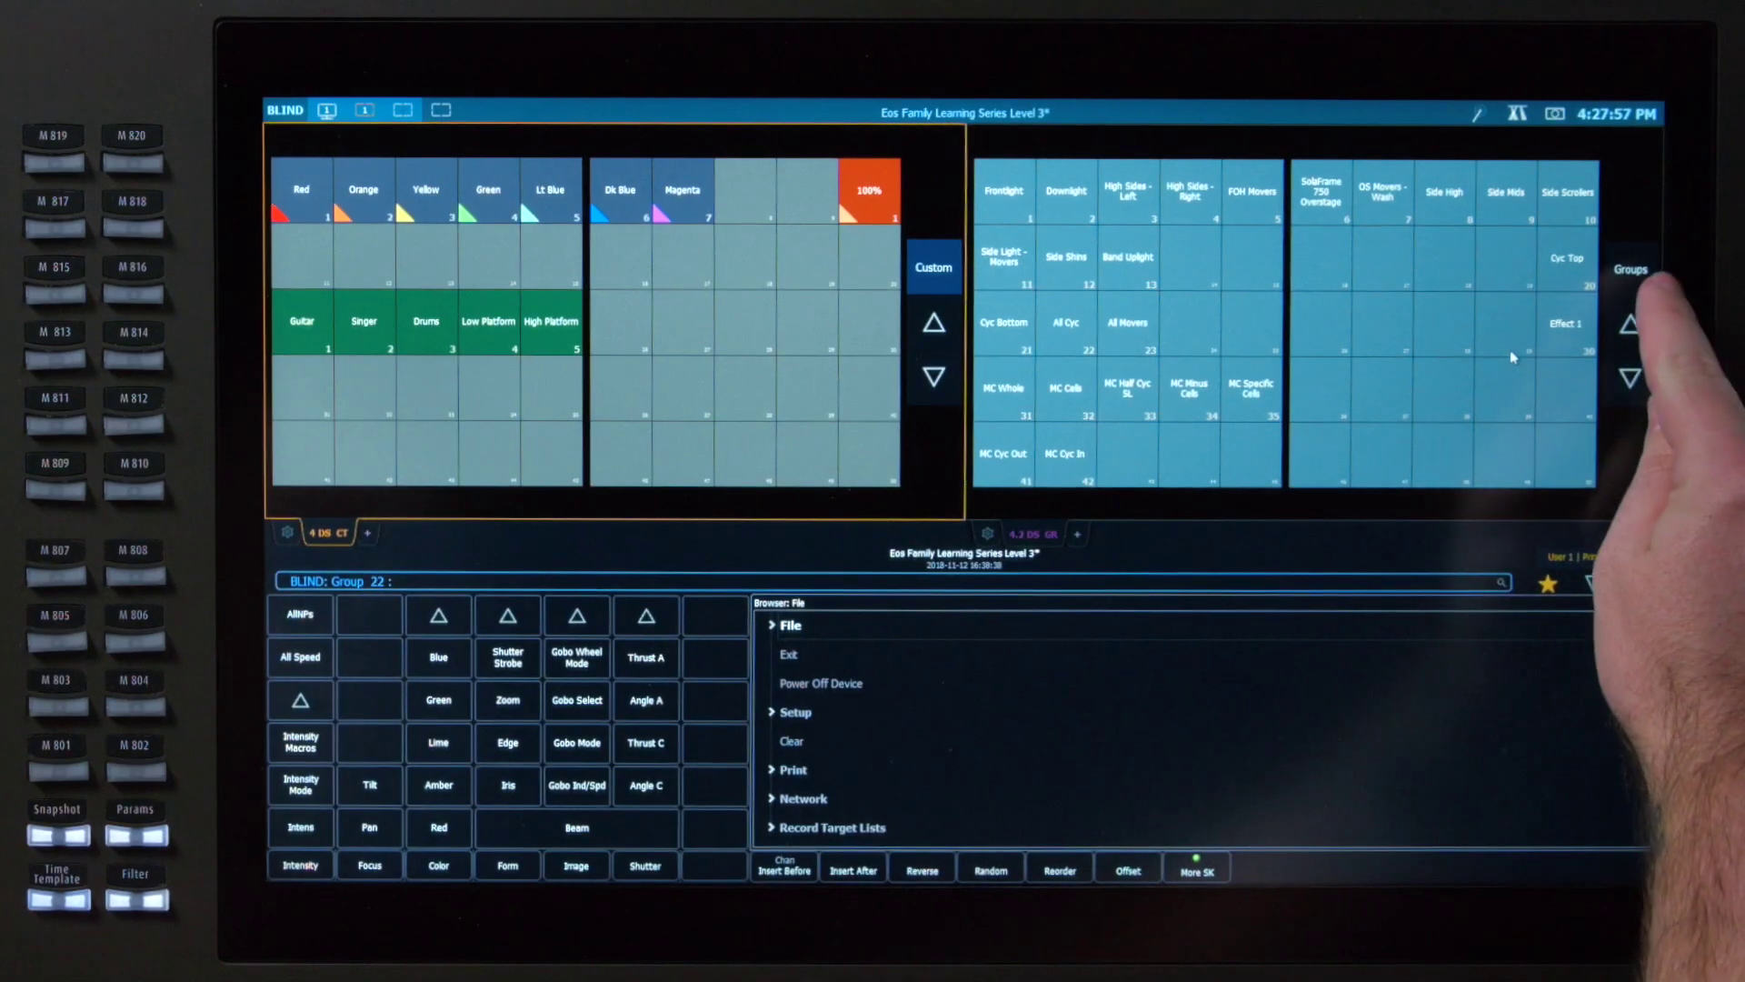
Switch the Groups direct selects to Focus Palettes and start recording snapshot 6
click(1630, 269)
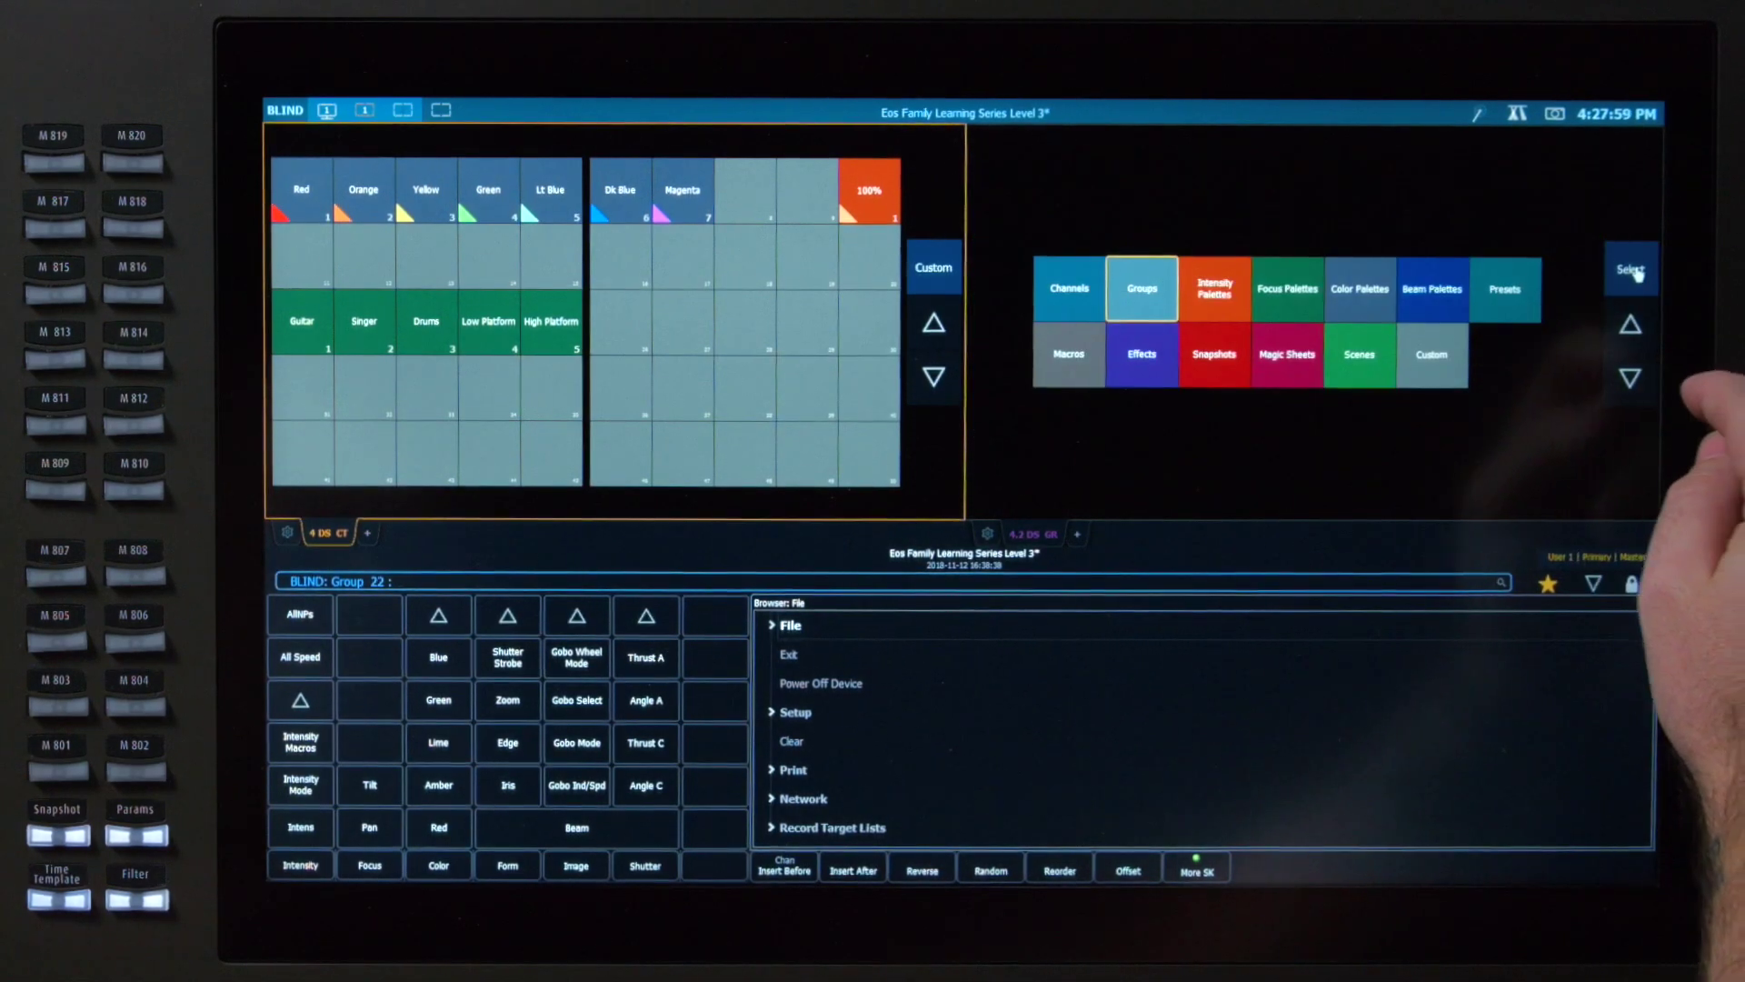
click(1287, 288)
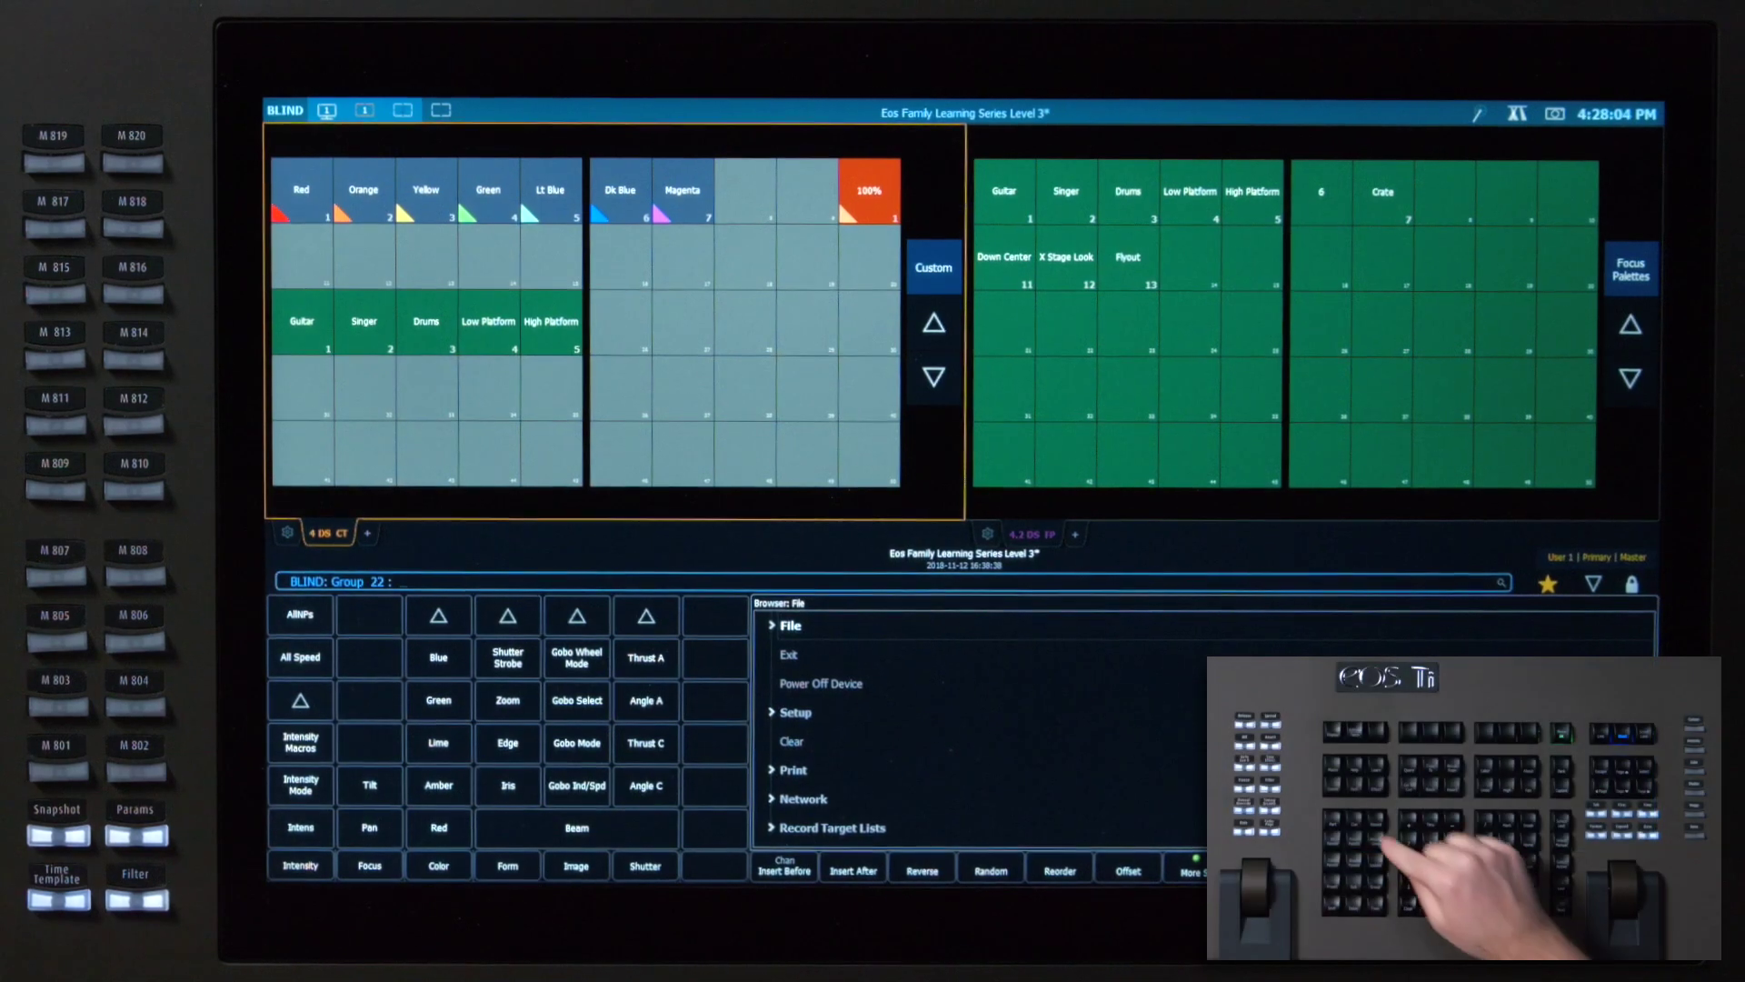
key(r)
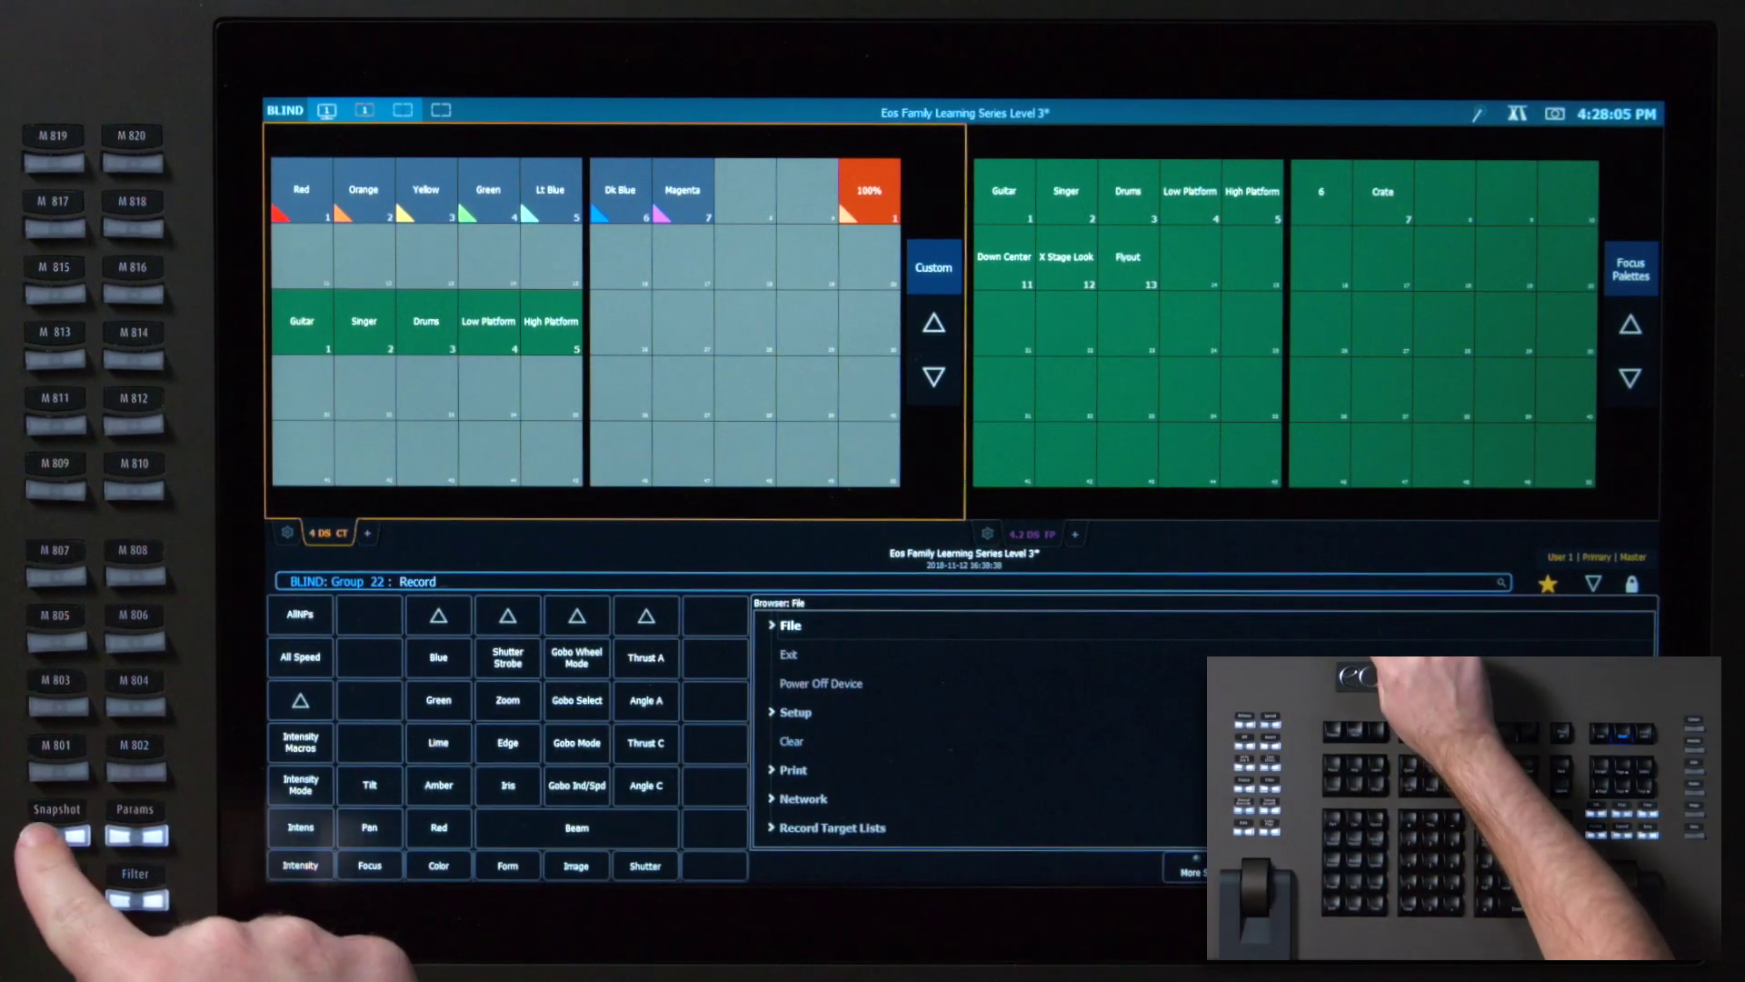
click(53, 833)
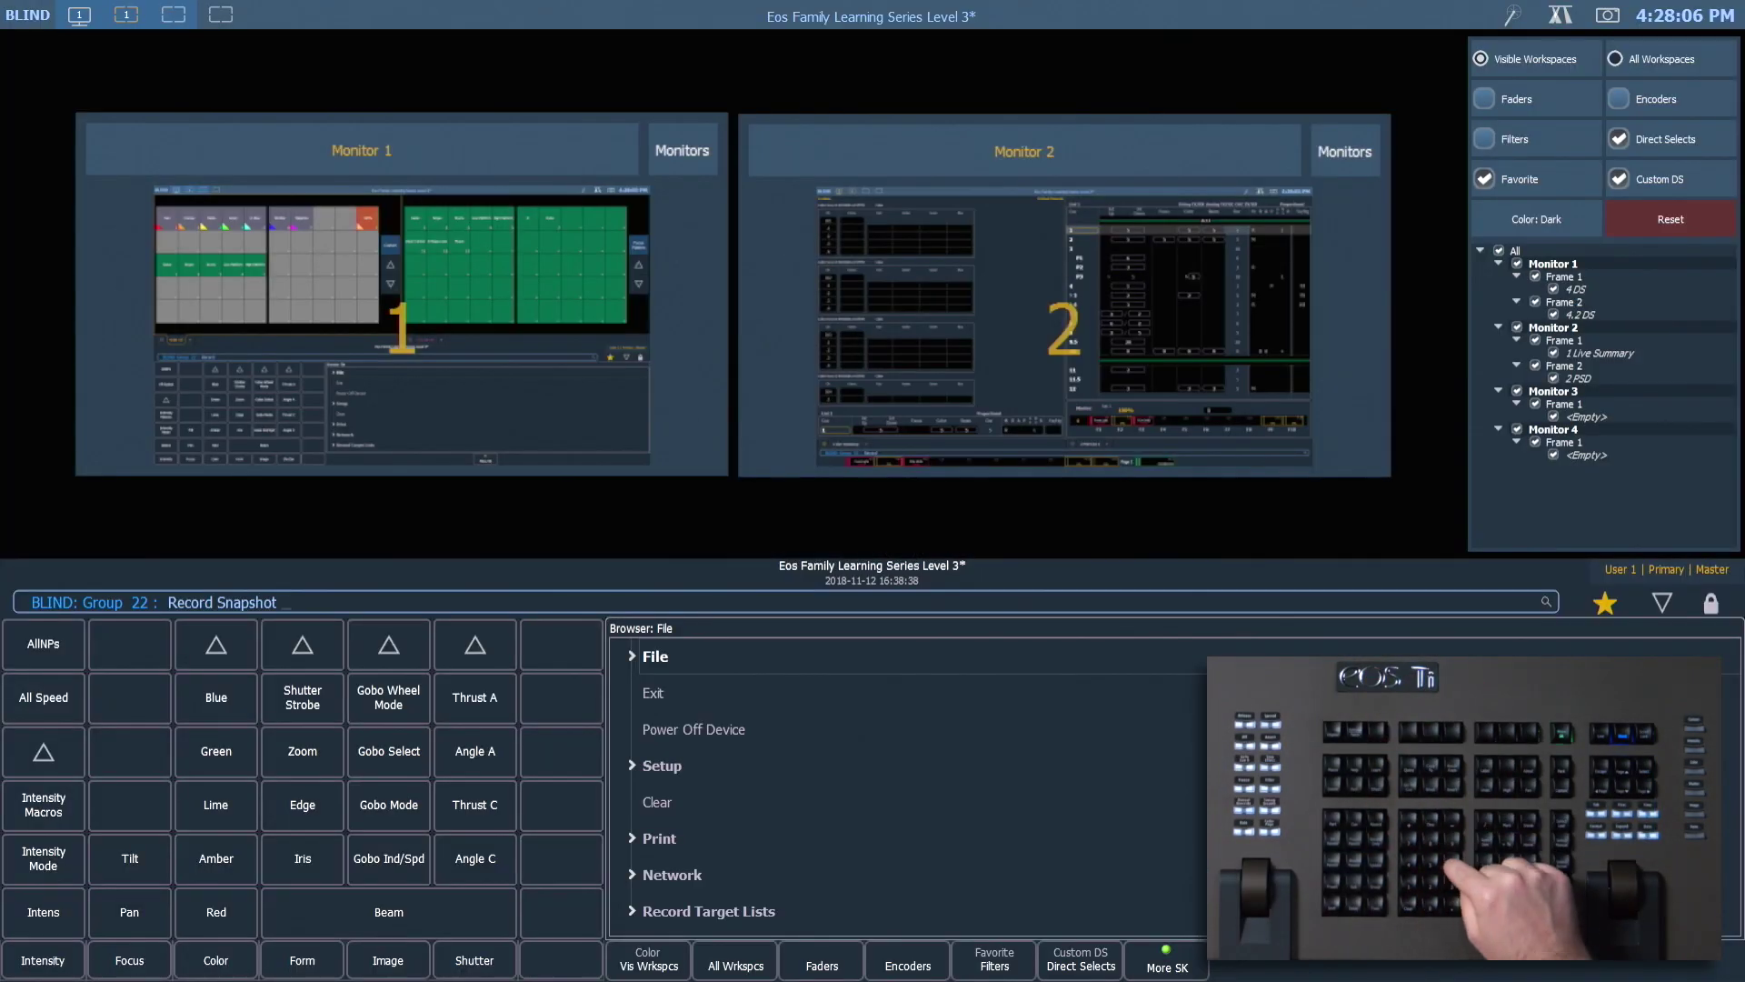
text(6)
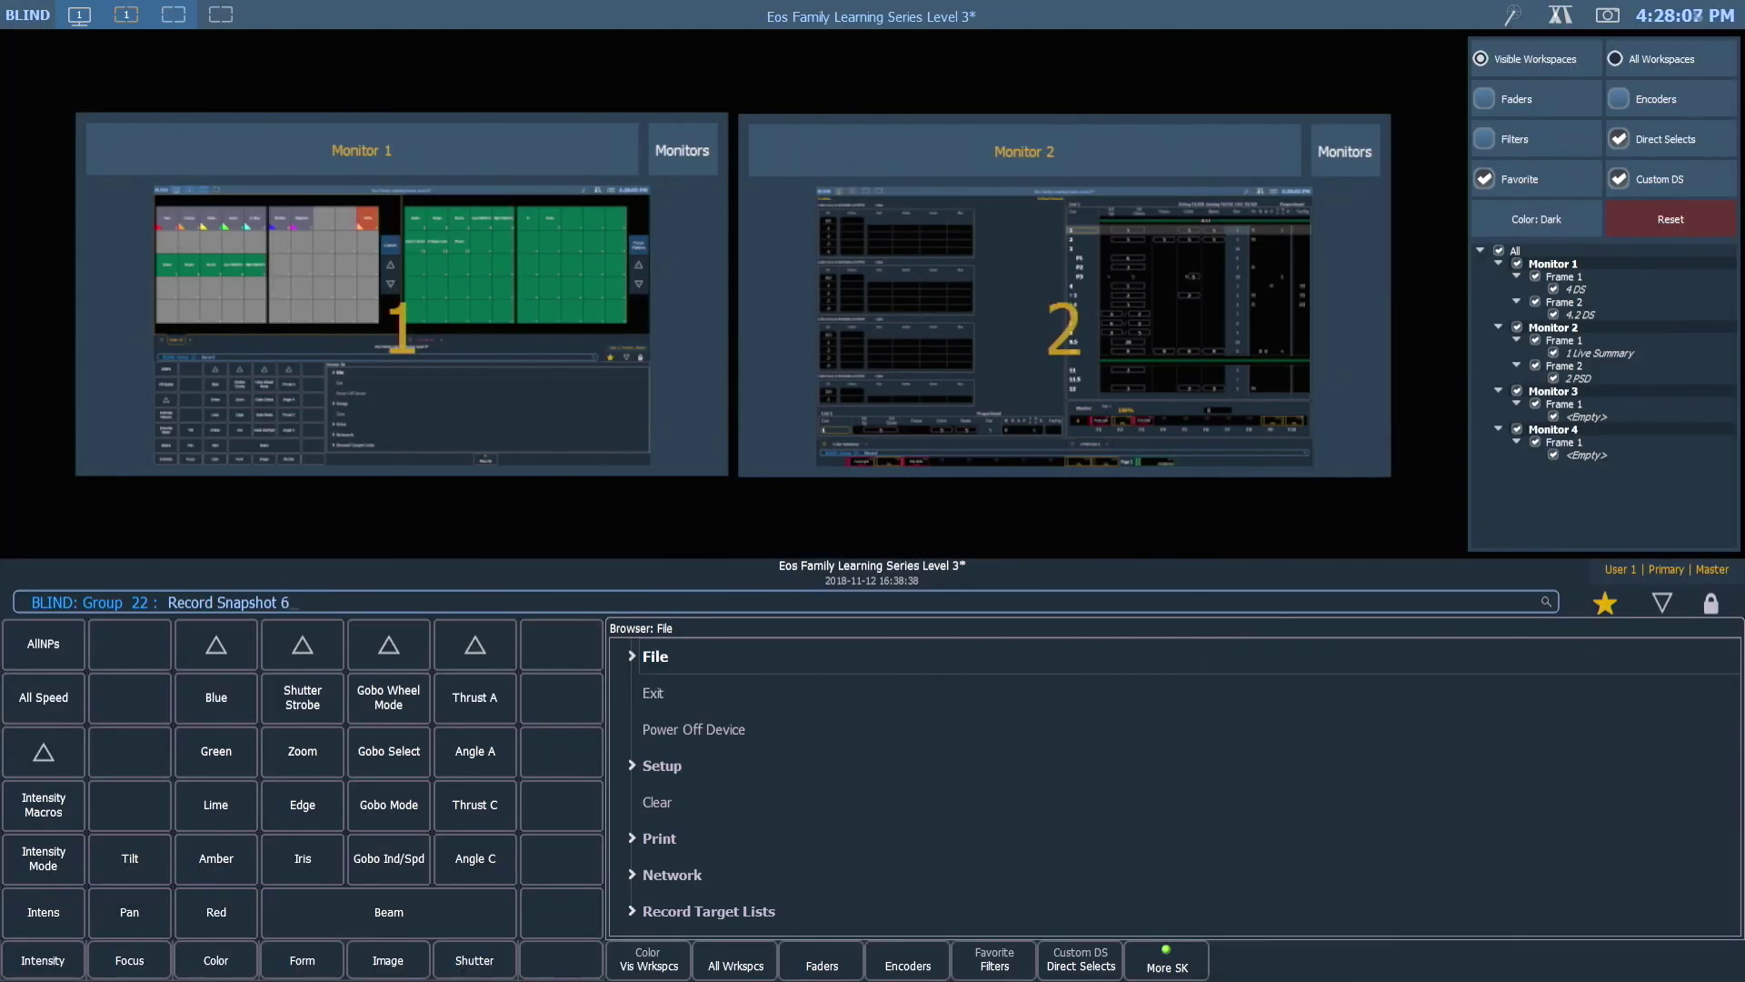
Deselect all snapshot content except 4.2 DS in Frame 2 of Monitor 1, and record the snapshot
click(1498, 251)
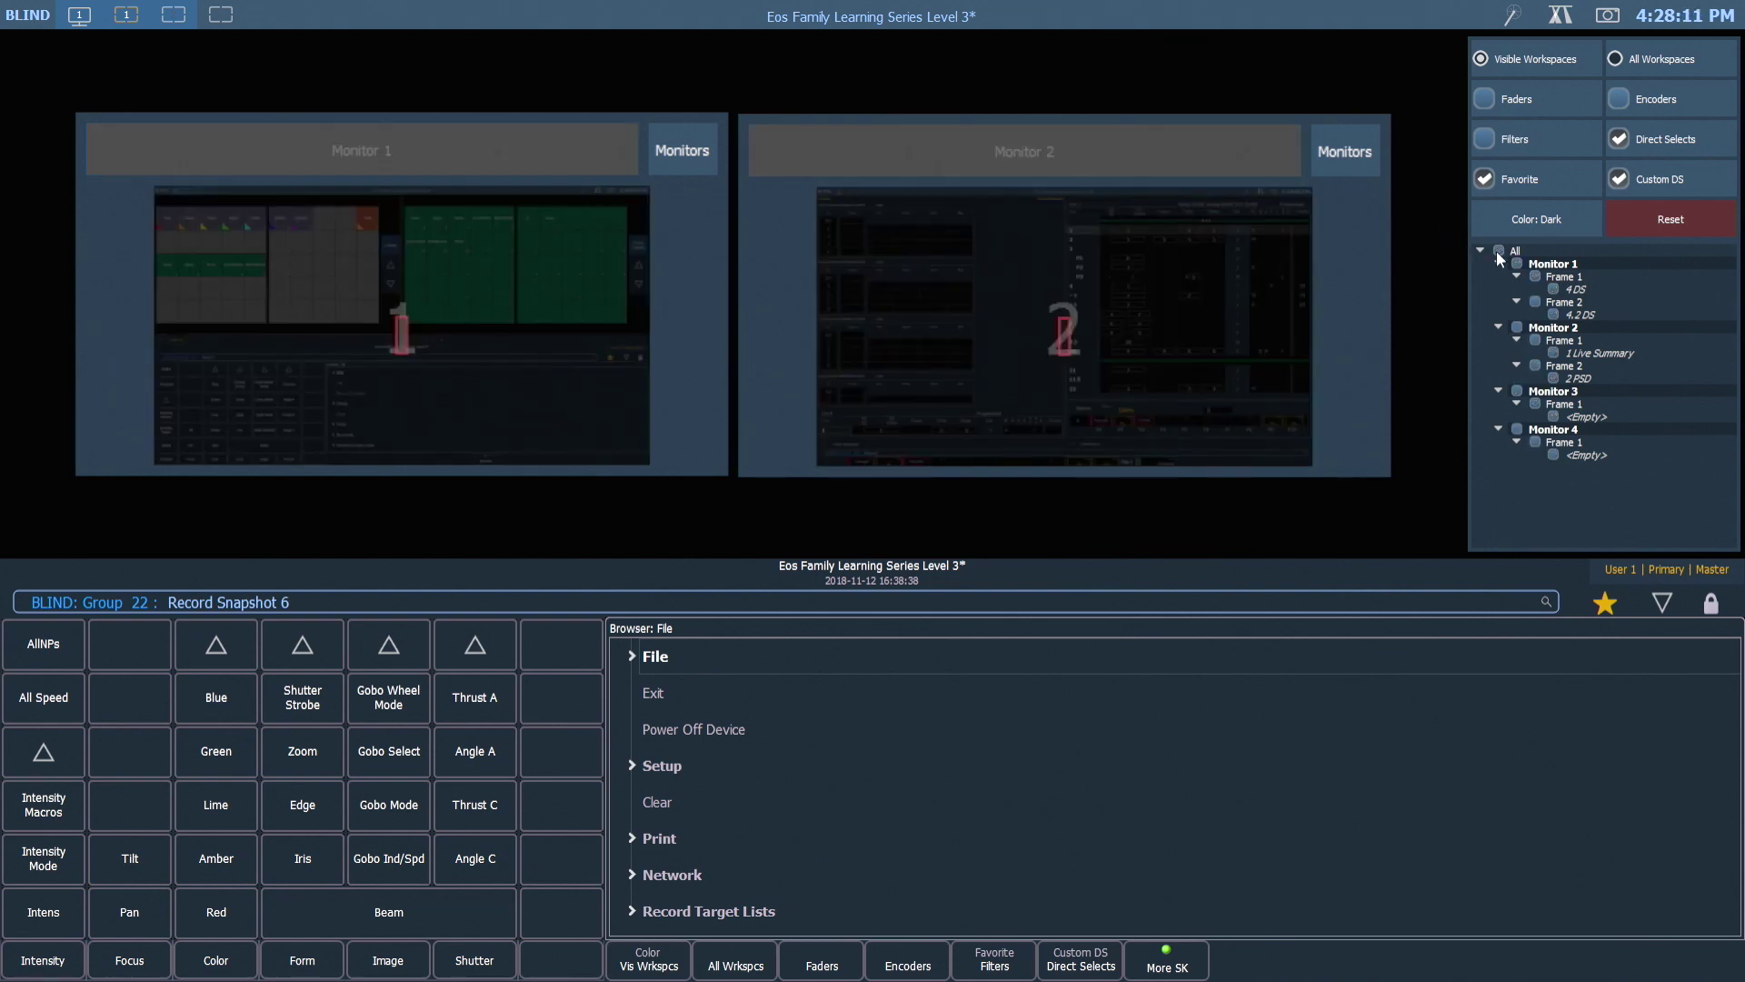
click(1553, 314)
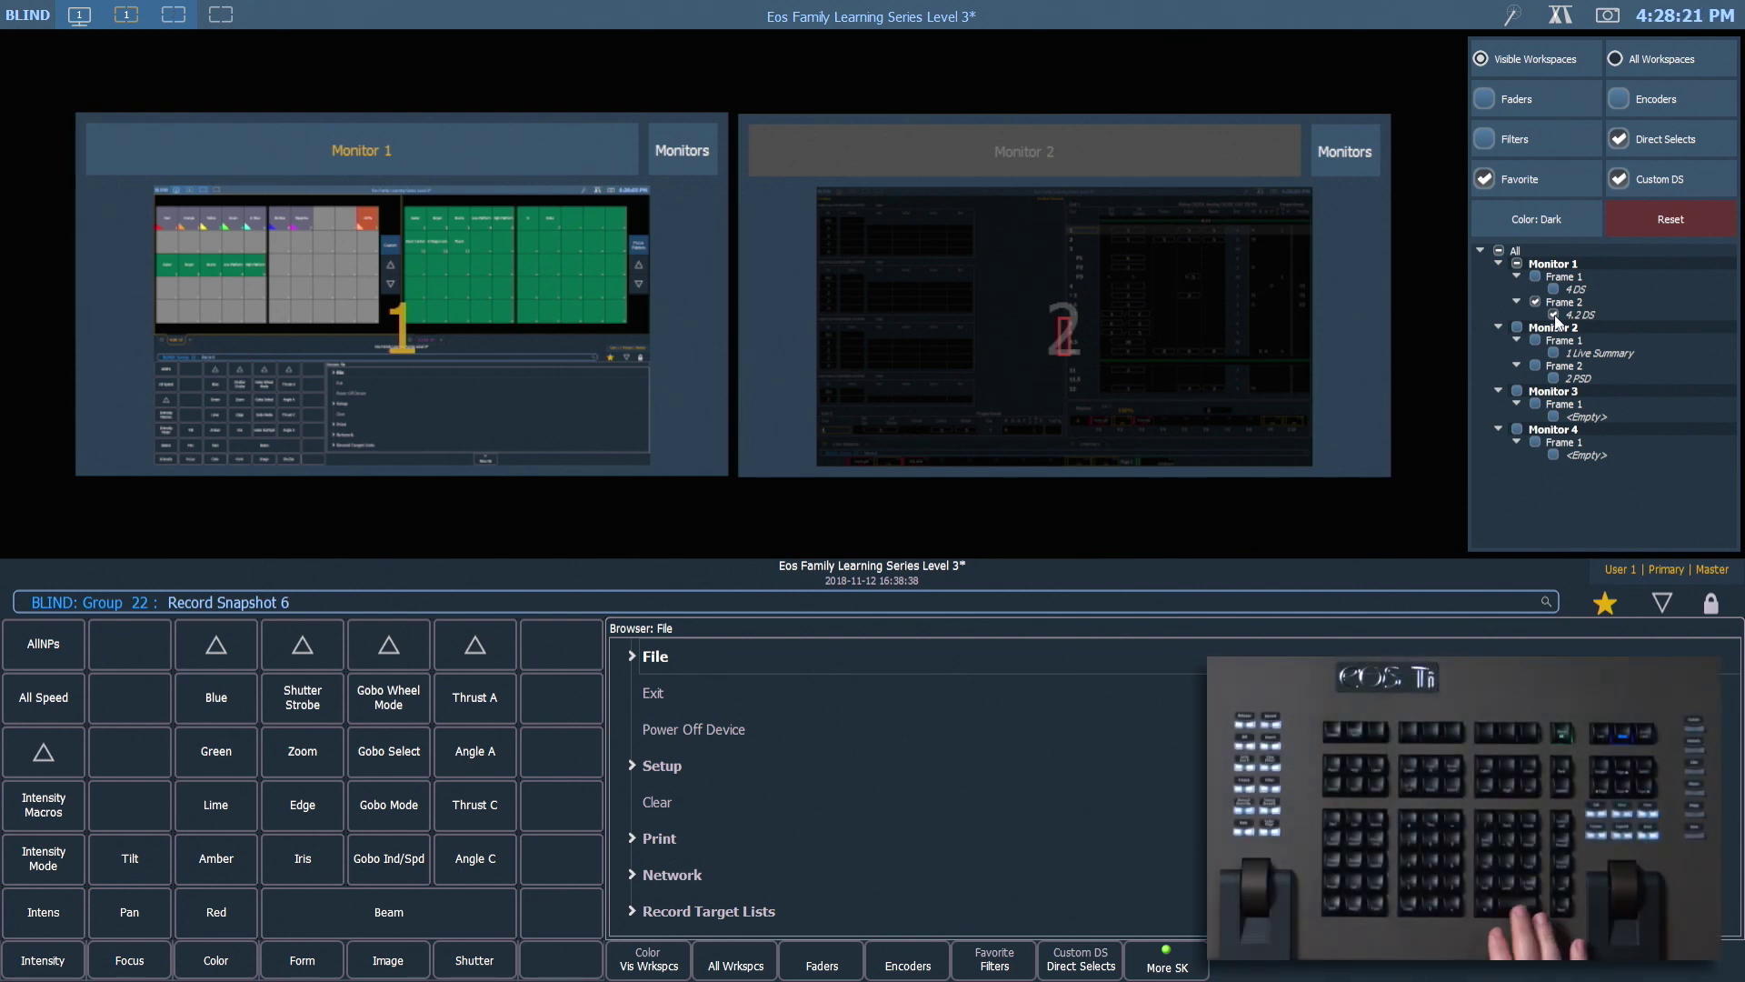
key(Return)
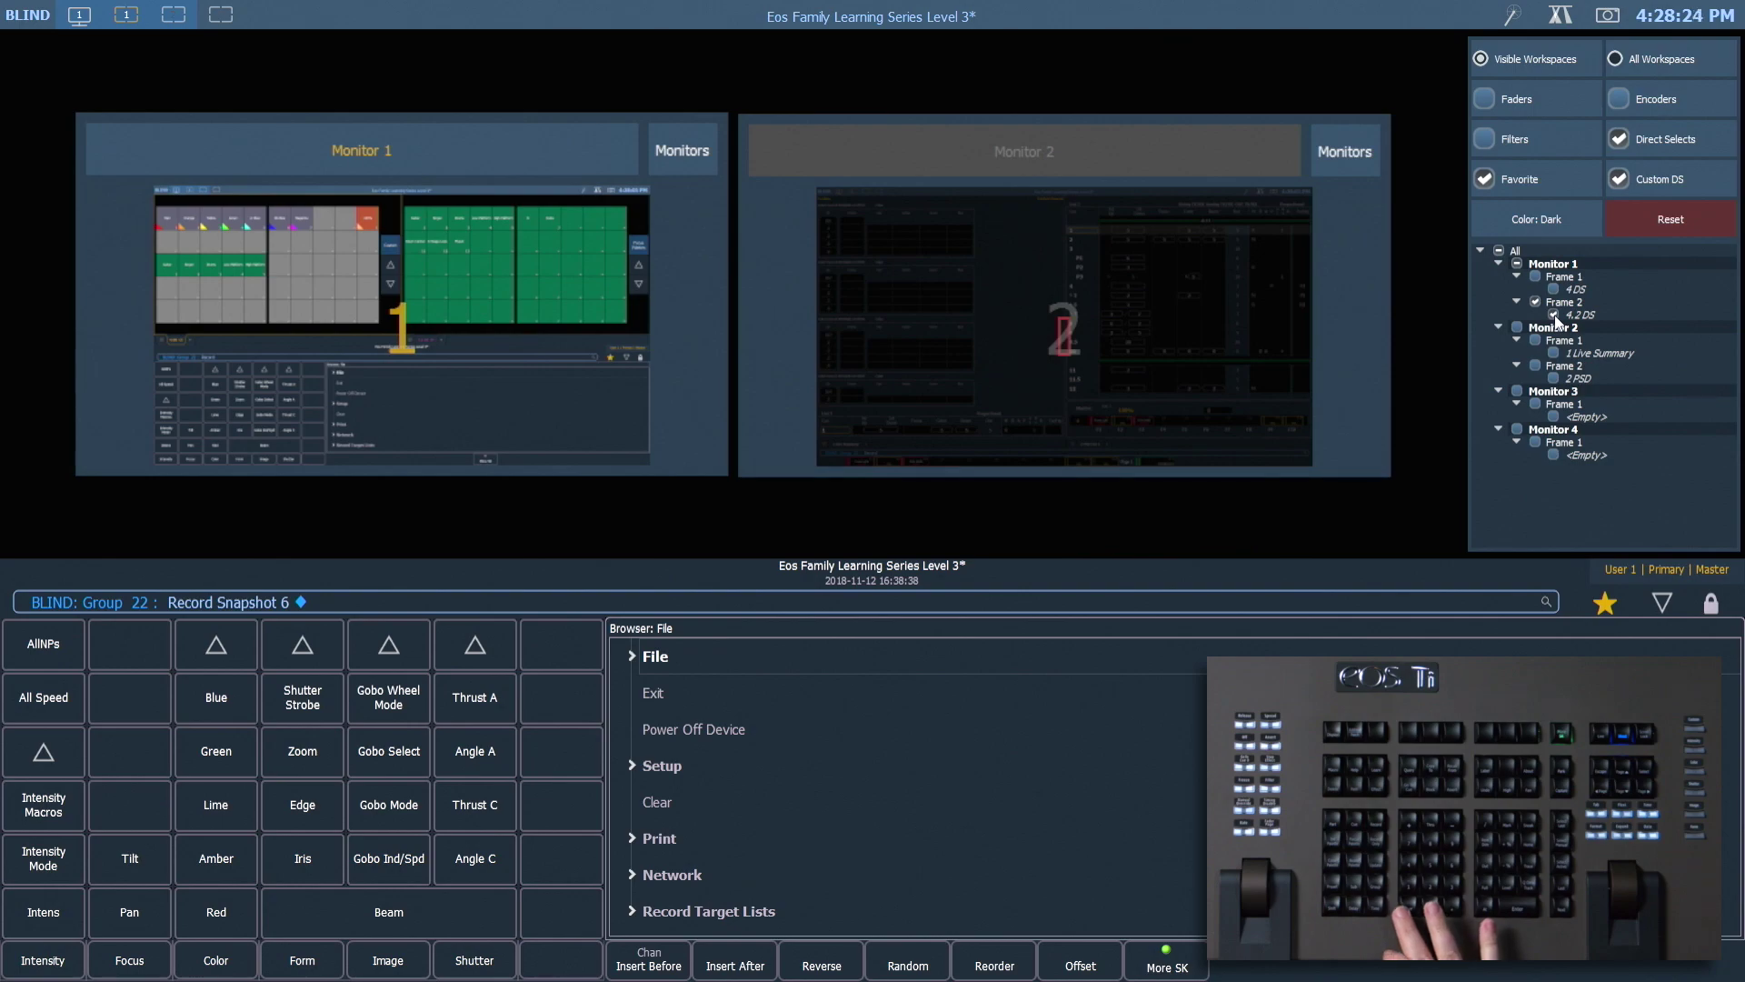
key(Return)
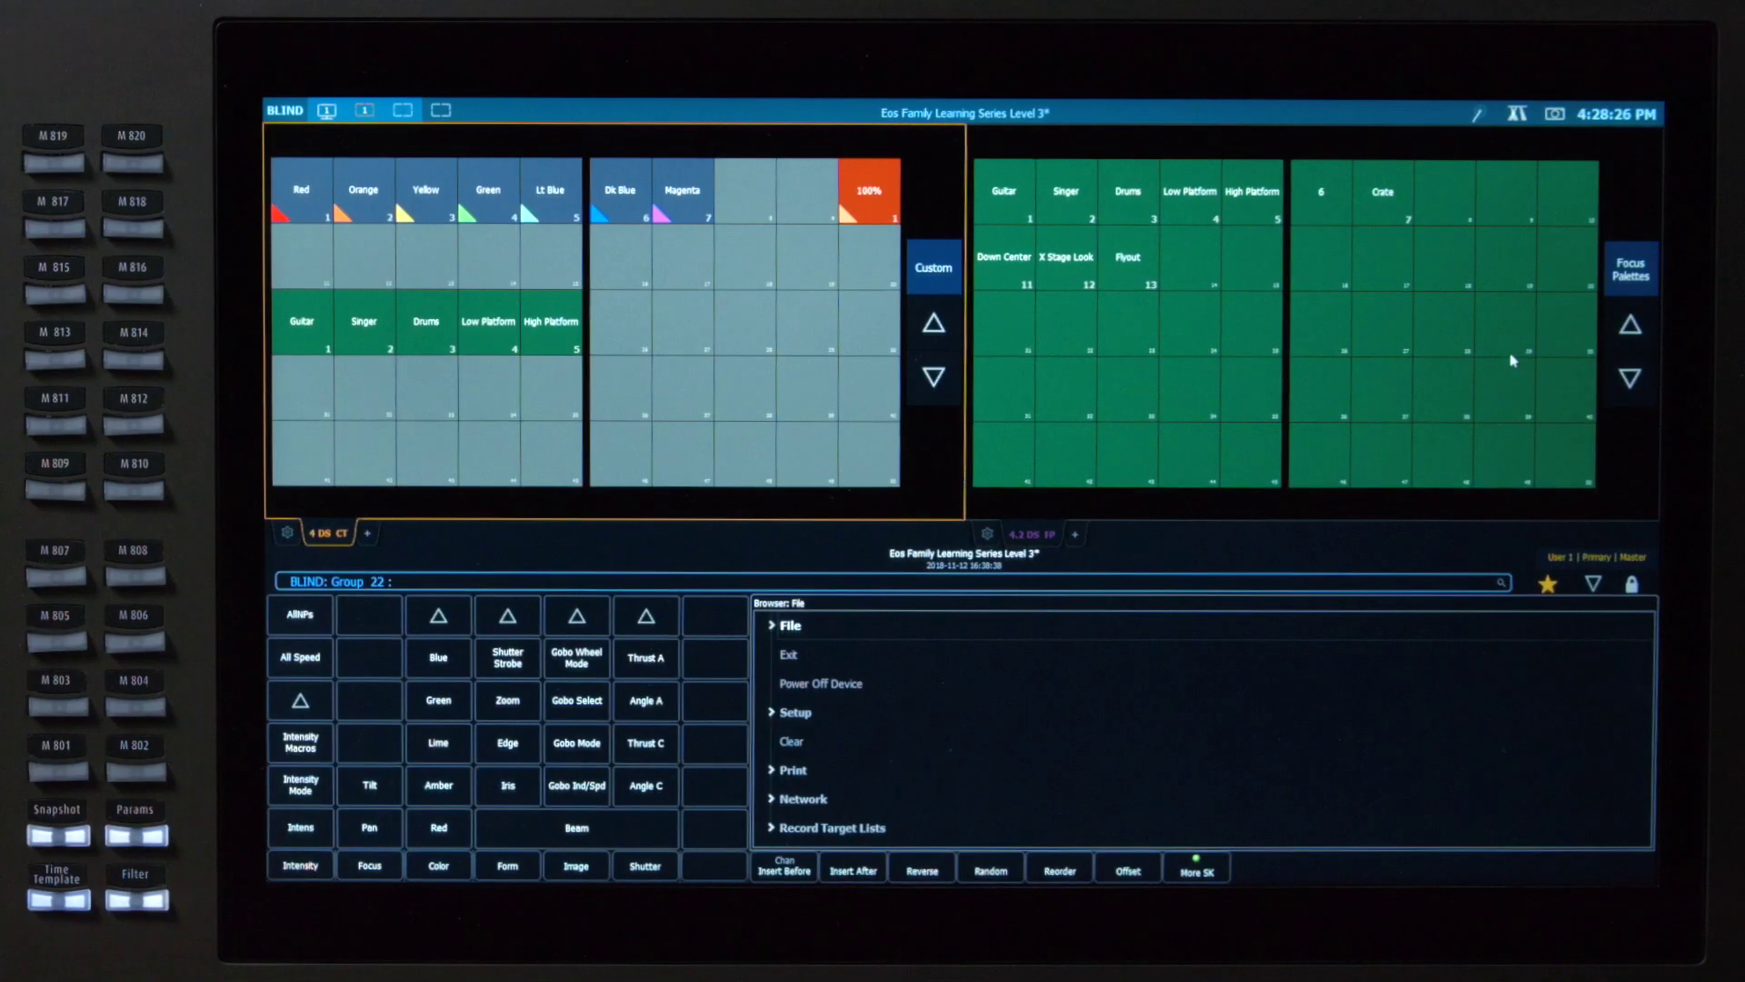
Recall snapshot 6 over different direct select layouts to test its partial change to Focus Palettes
key(ctrl+shift+s)
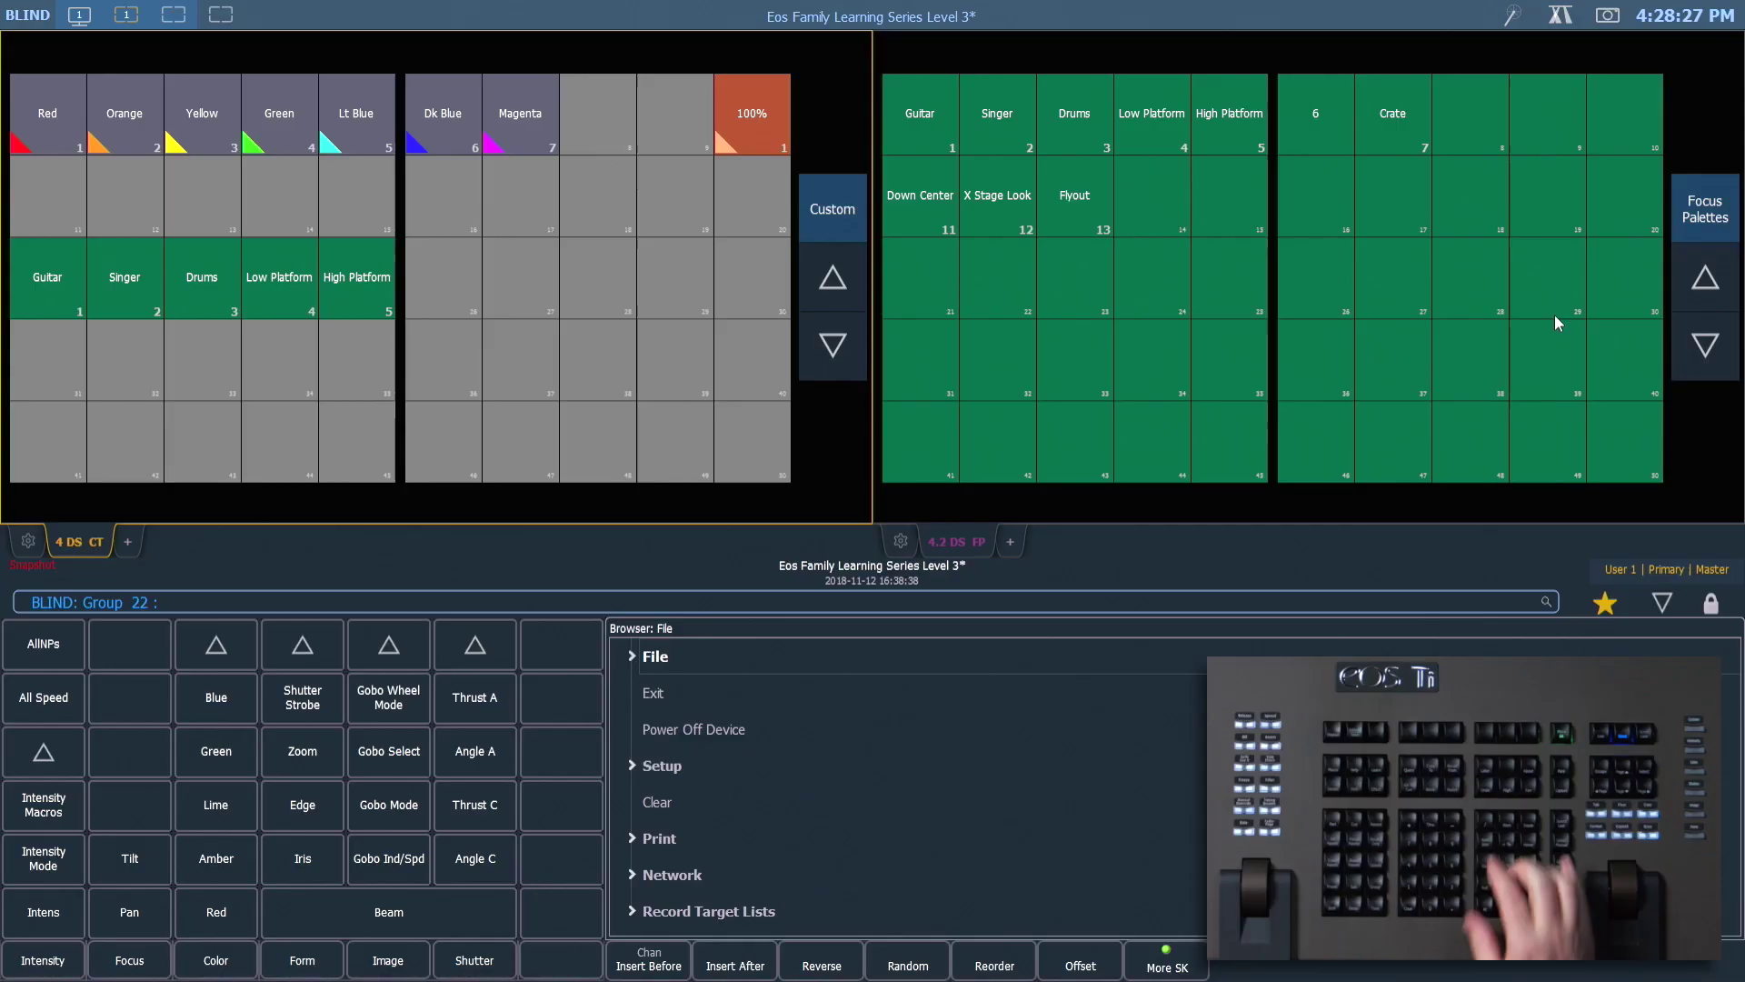
key(Return)
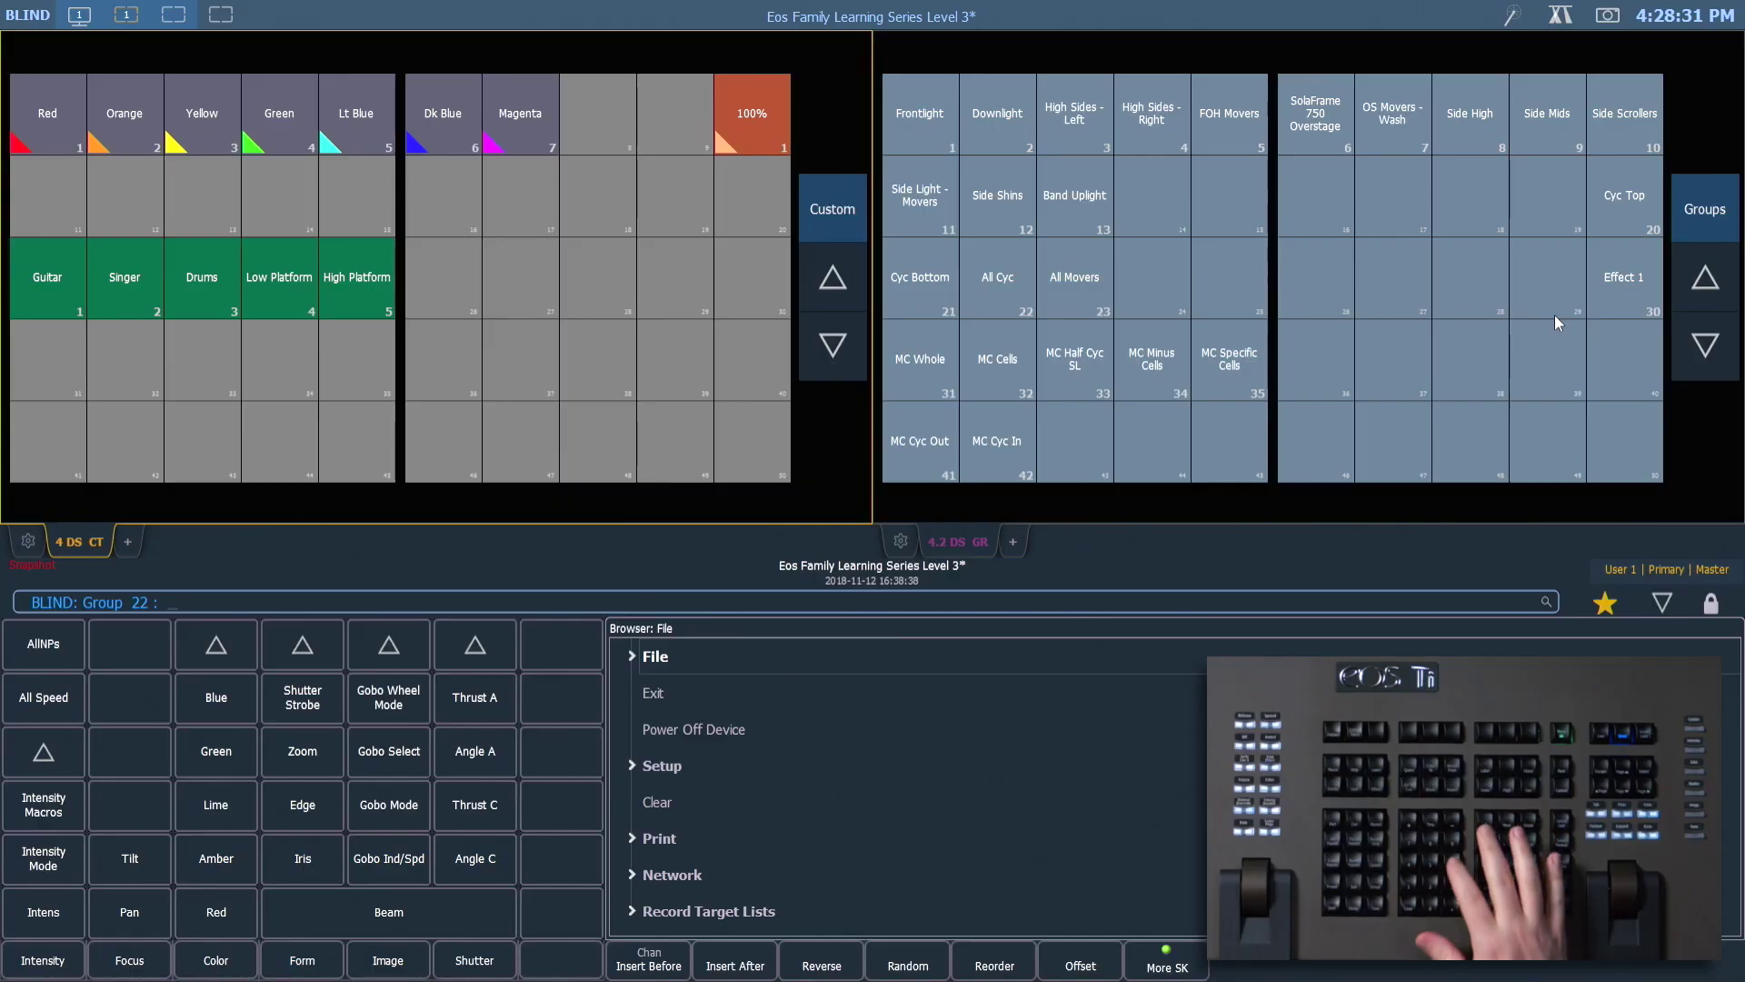
key(f)
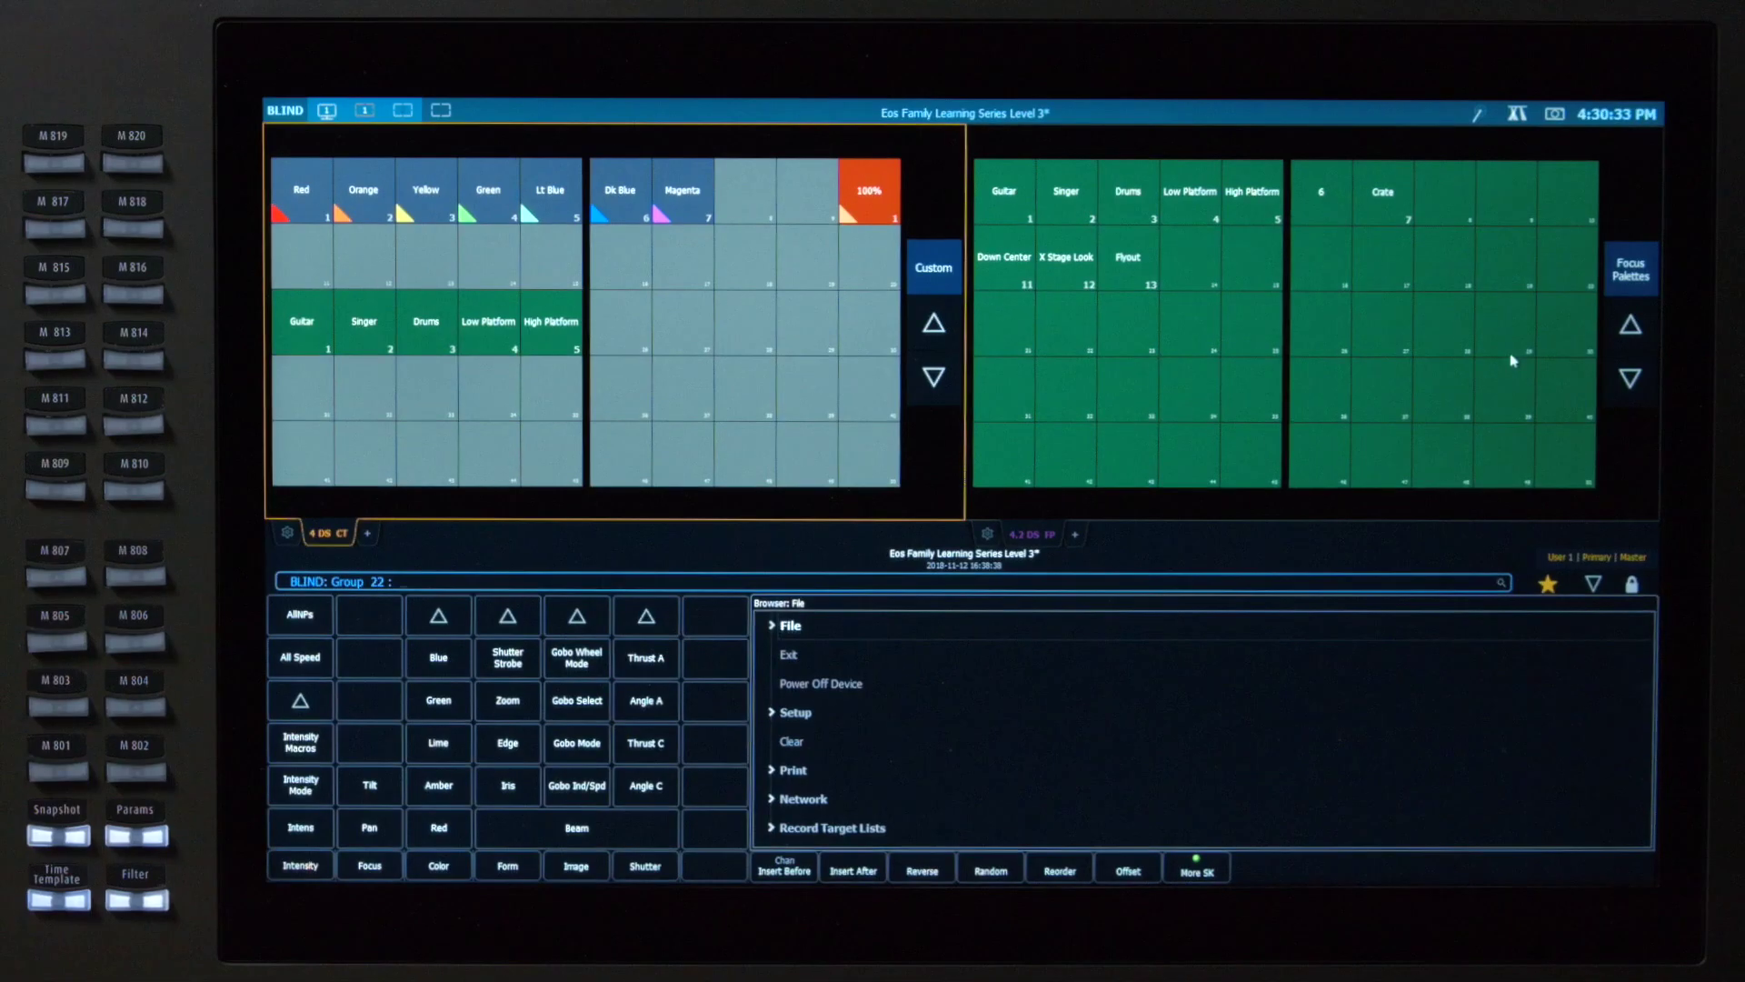
key(Return)
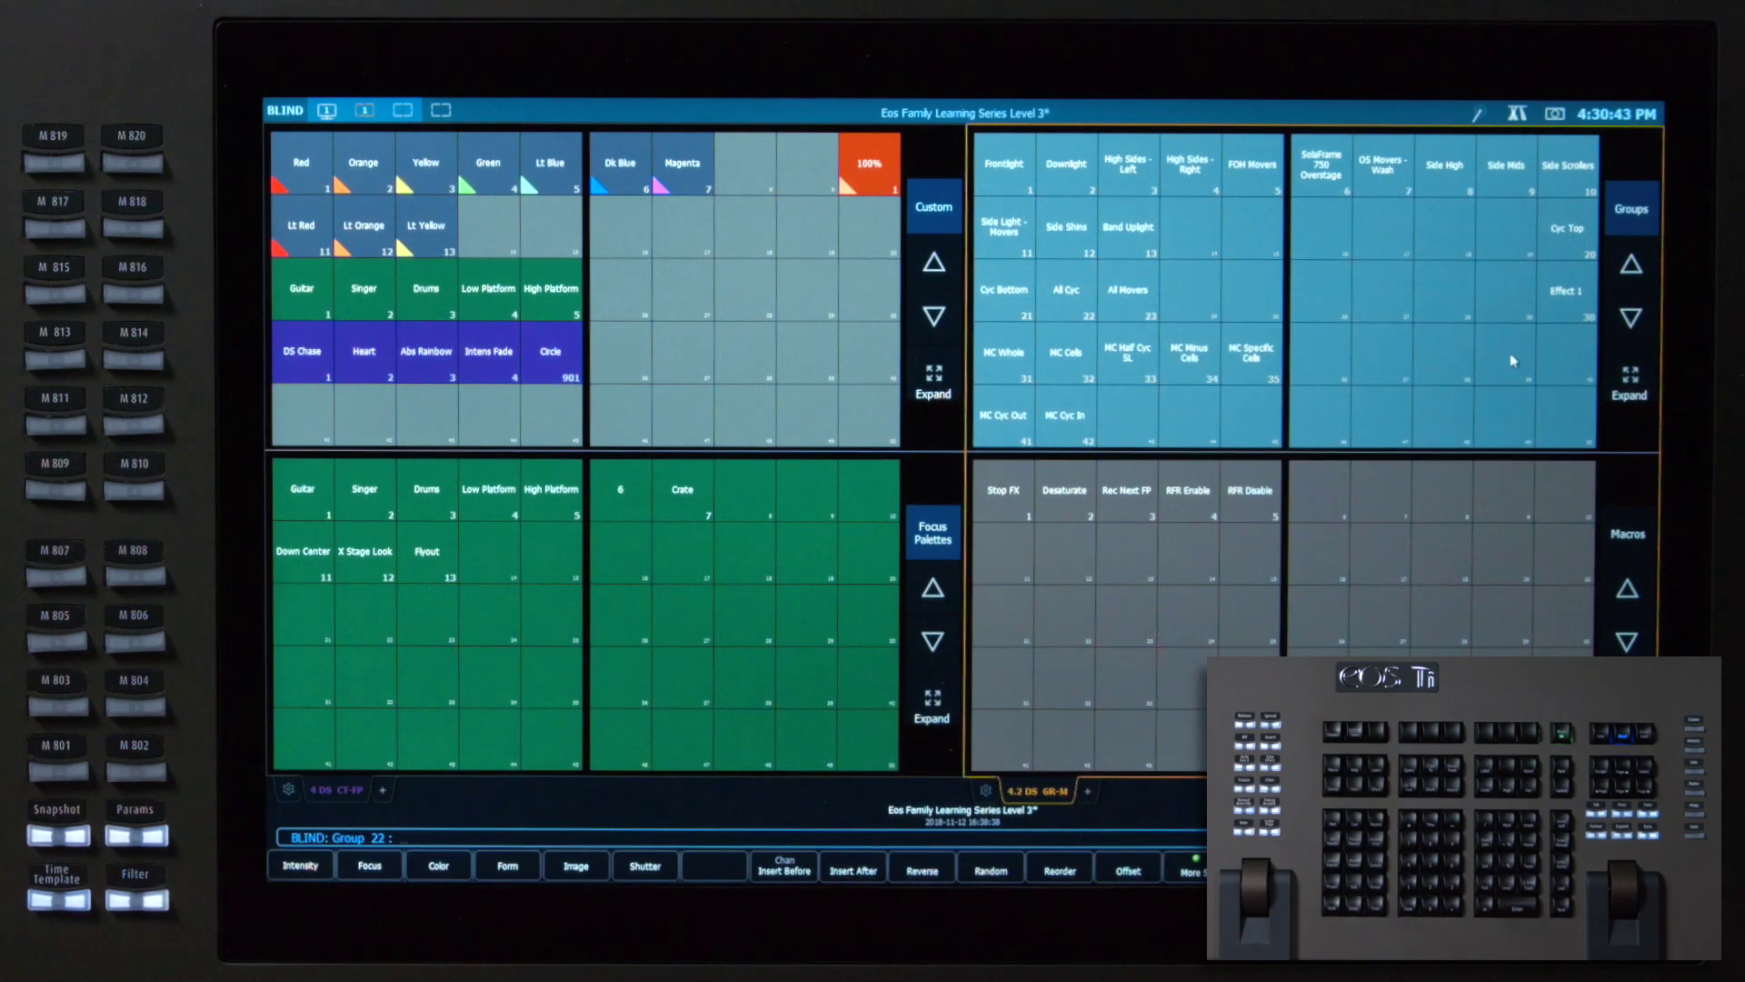
text(6)
key(Return)
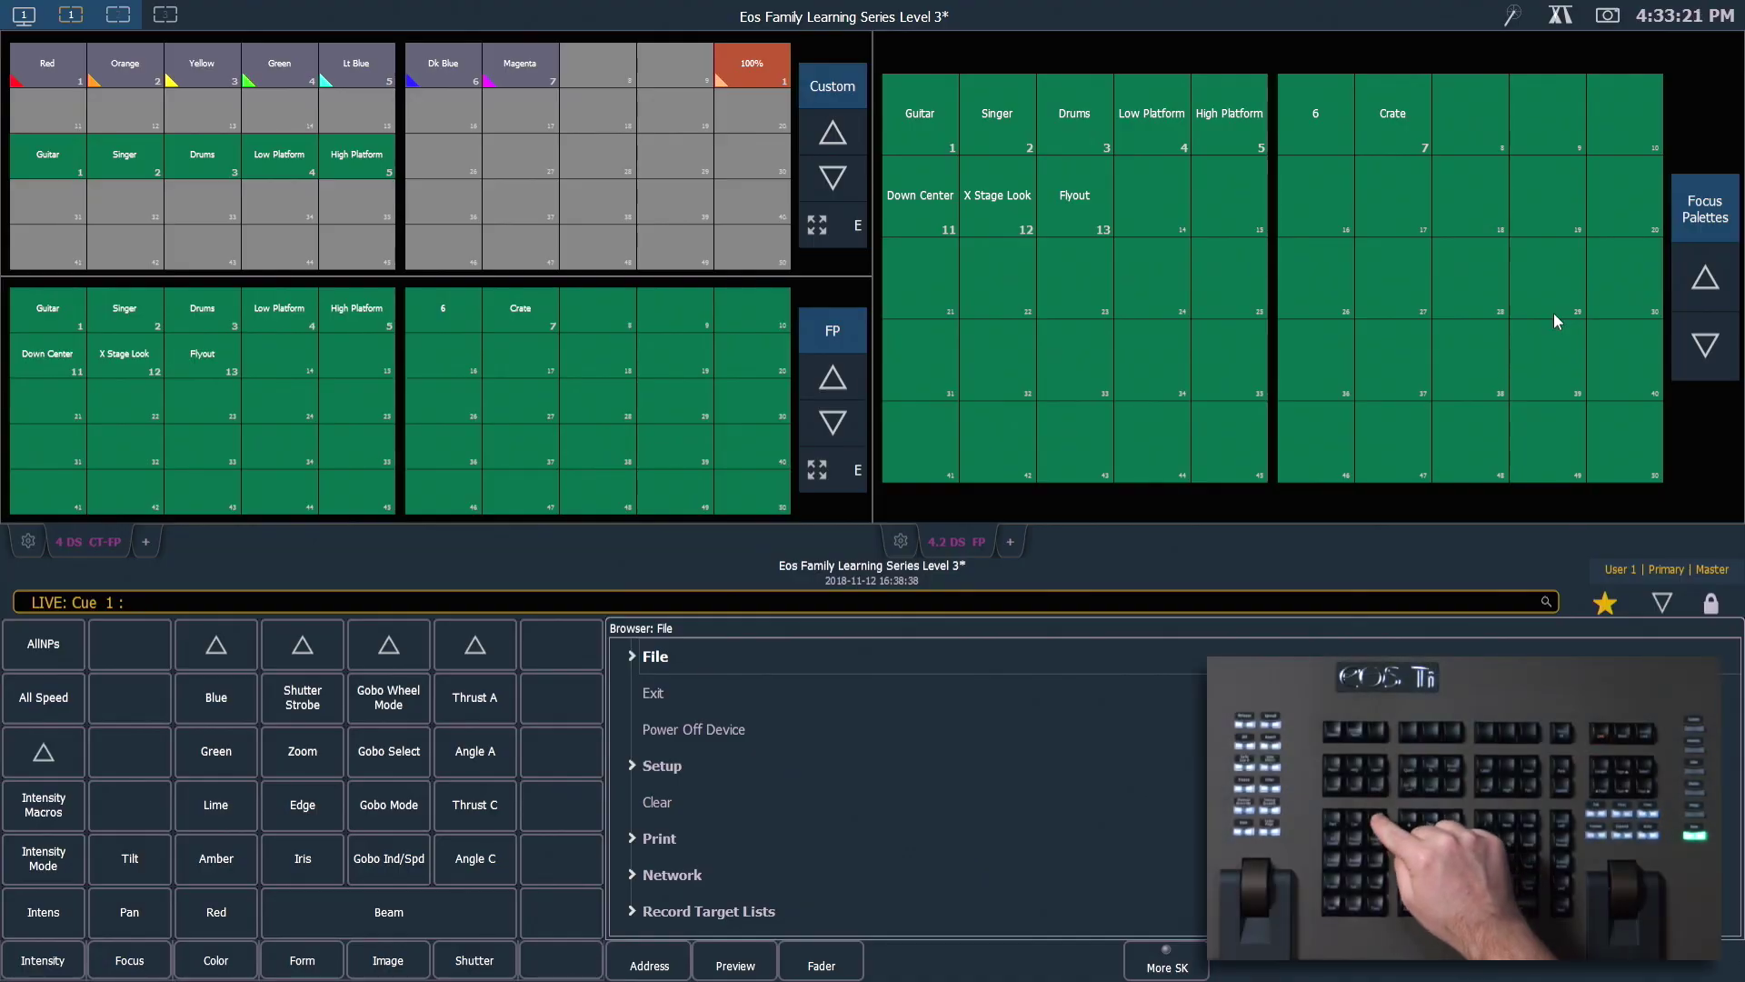
key(r)
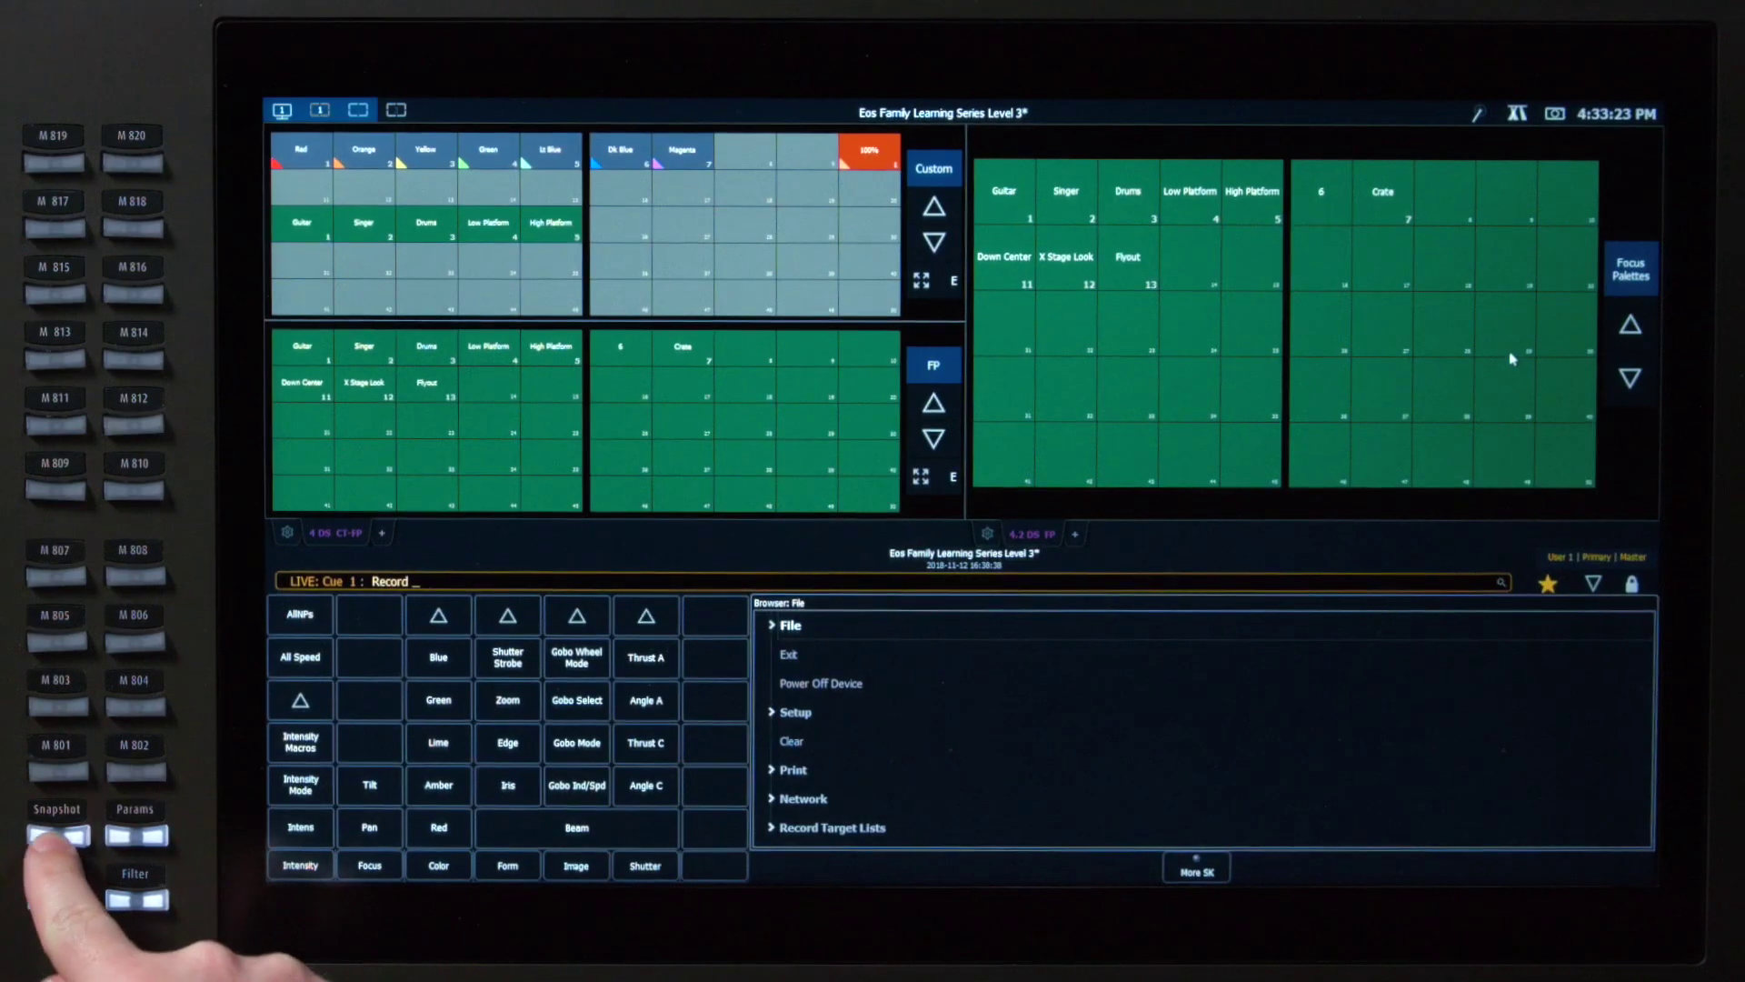
key(s)
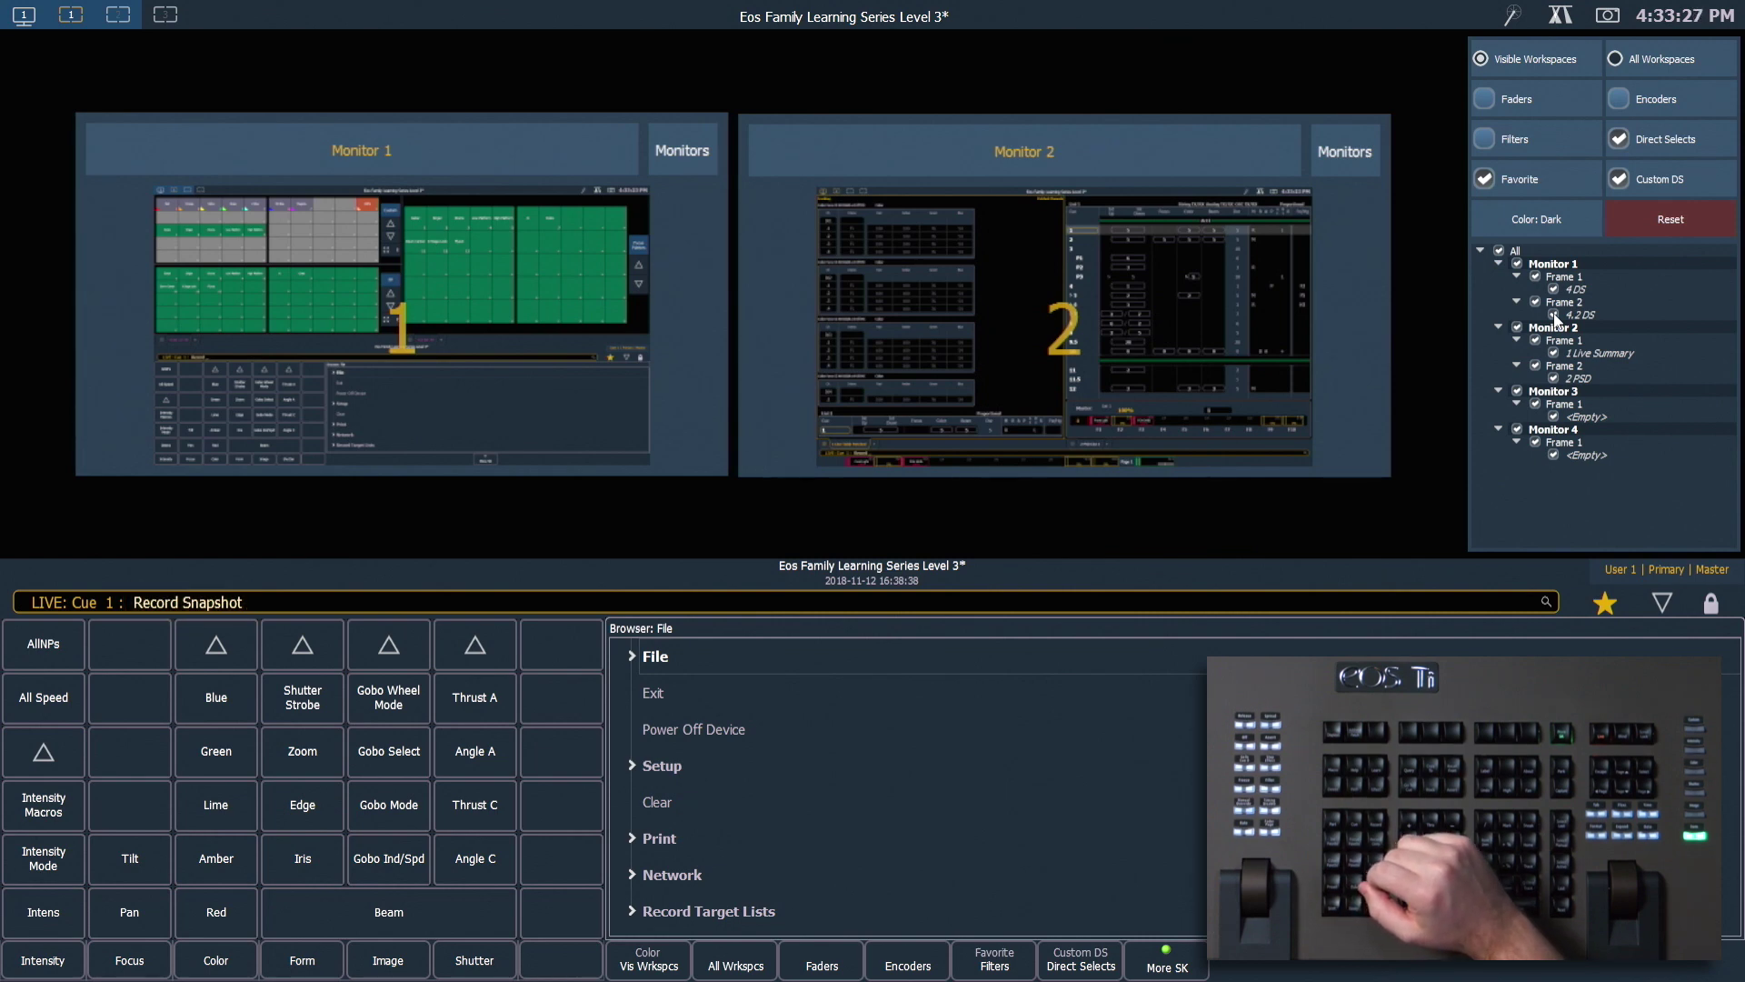
key(BackSpace)
key(BackSpace)
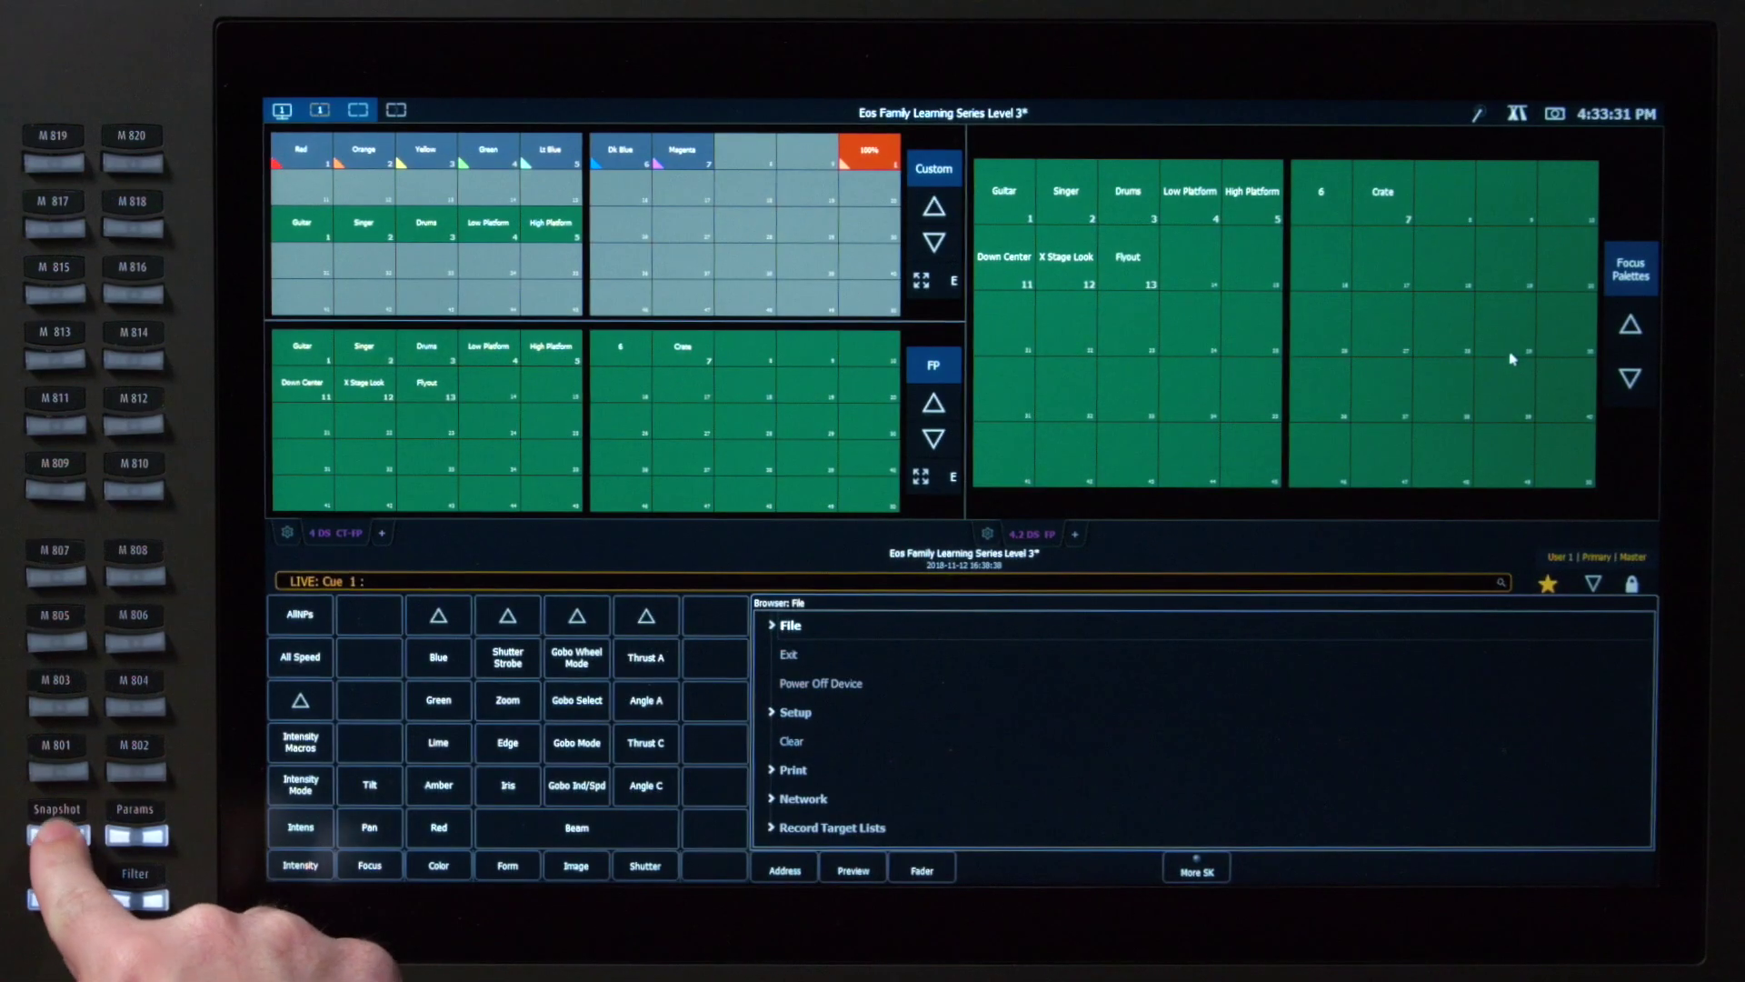
Recall snapshot 1 to load its monitor layout
click(57, 834)
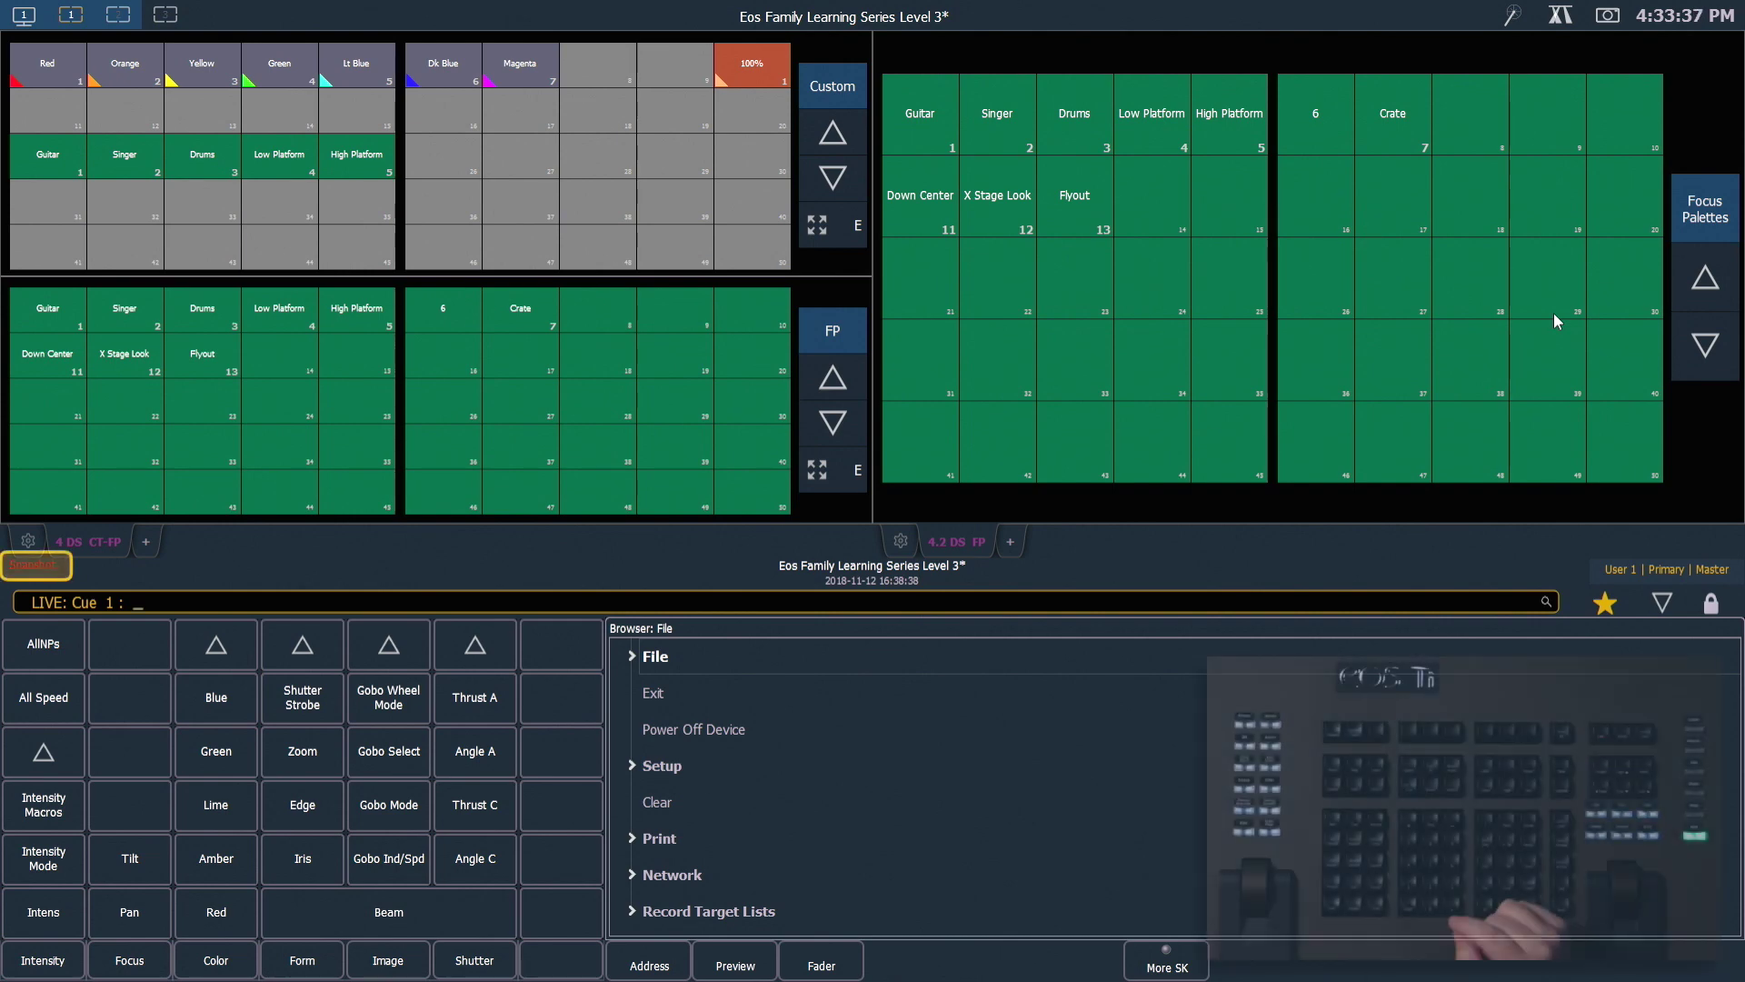
text(1)
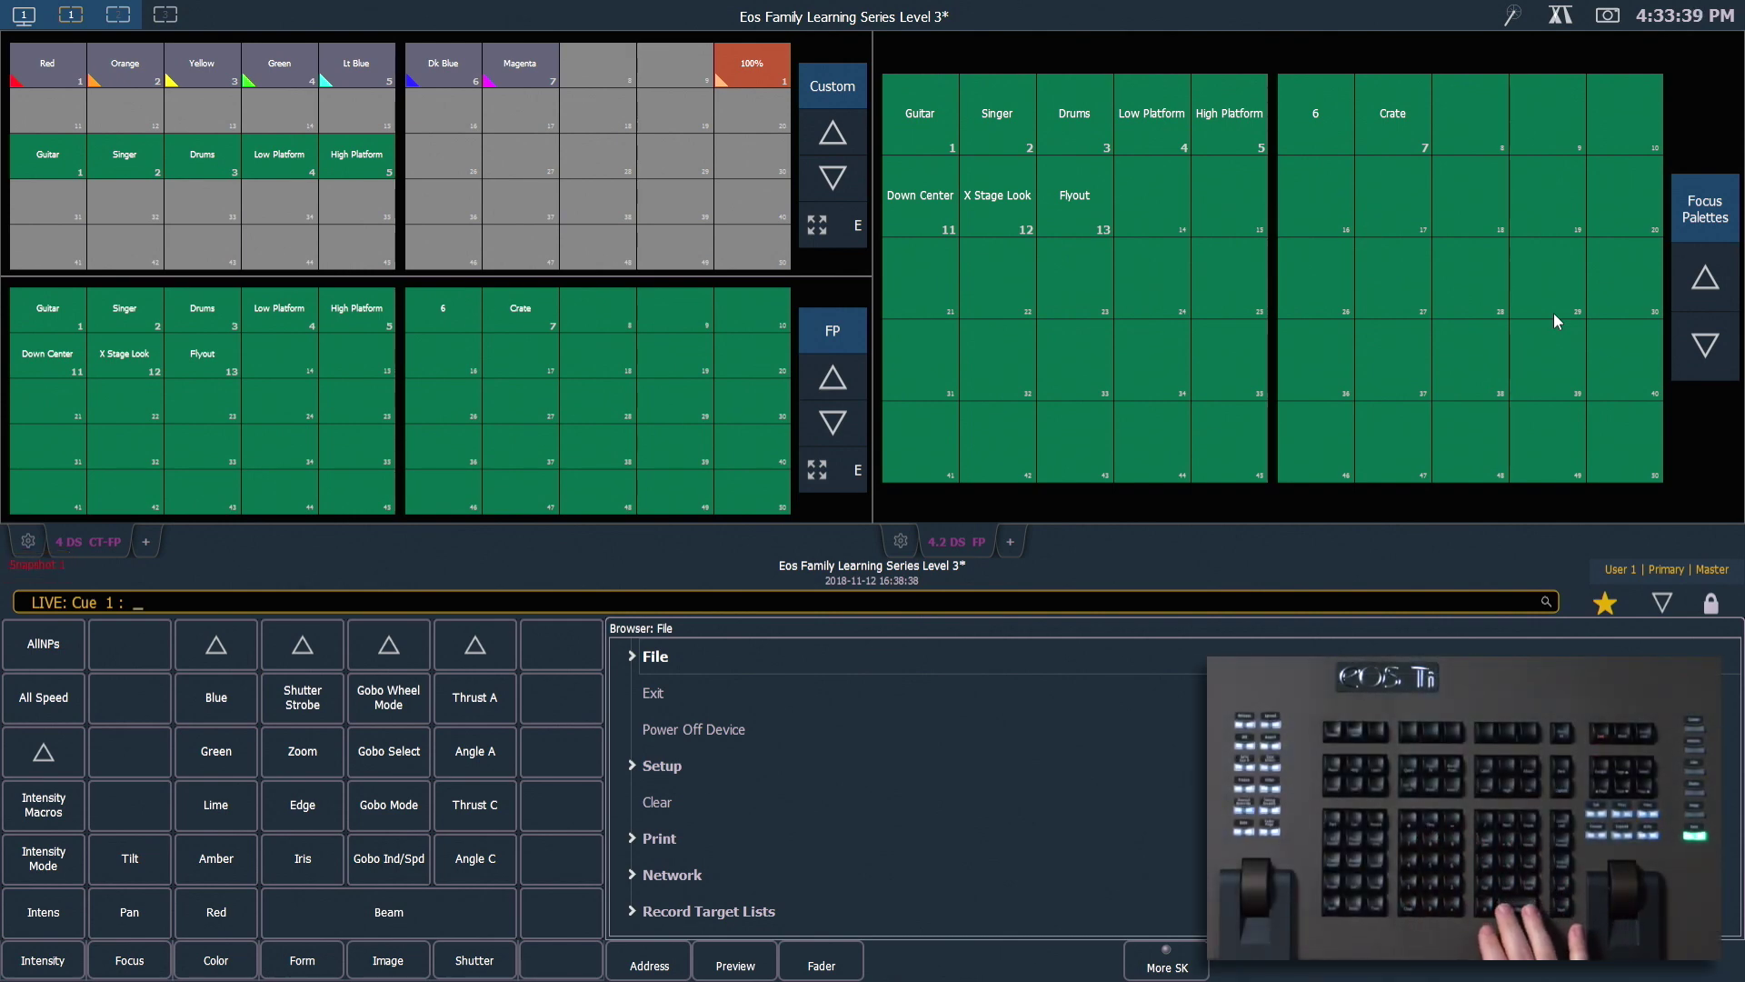
key(Return)
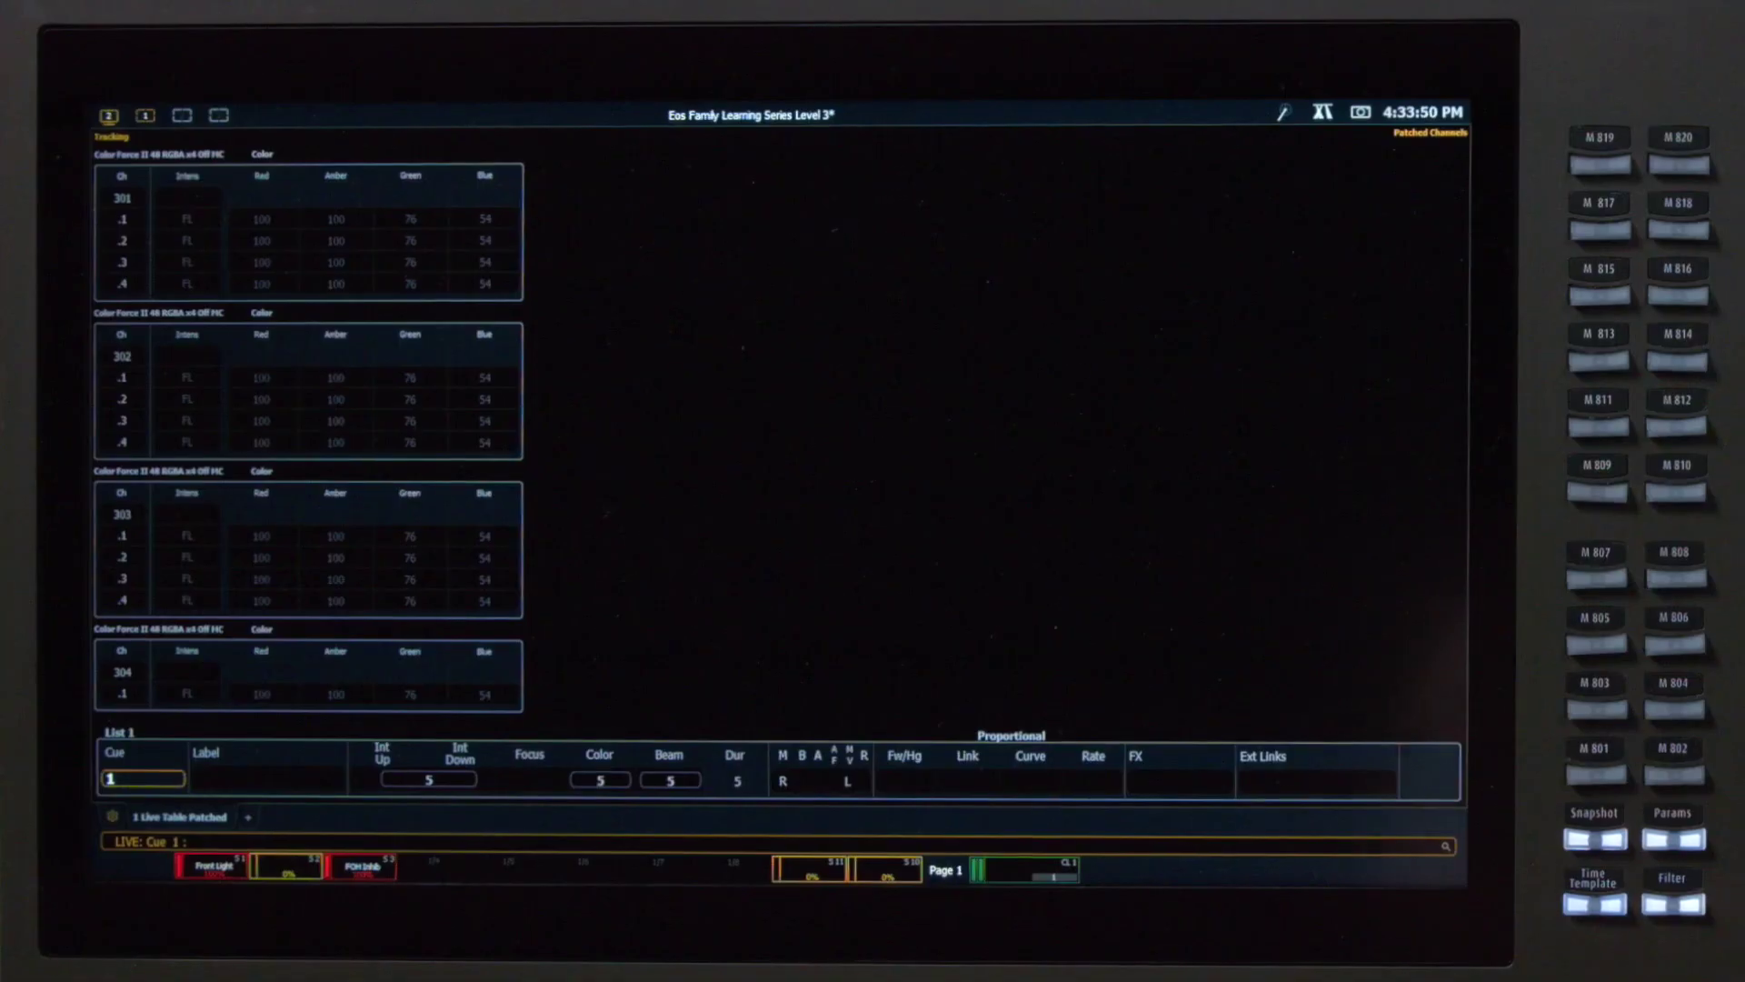
Open the snapshot list and label snapshot 6 as DS Change
click(1595, 838)
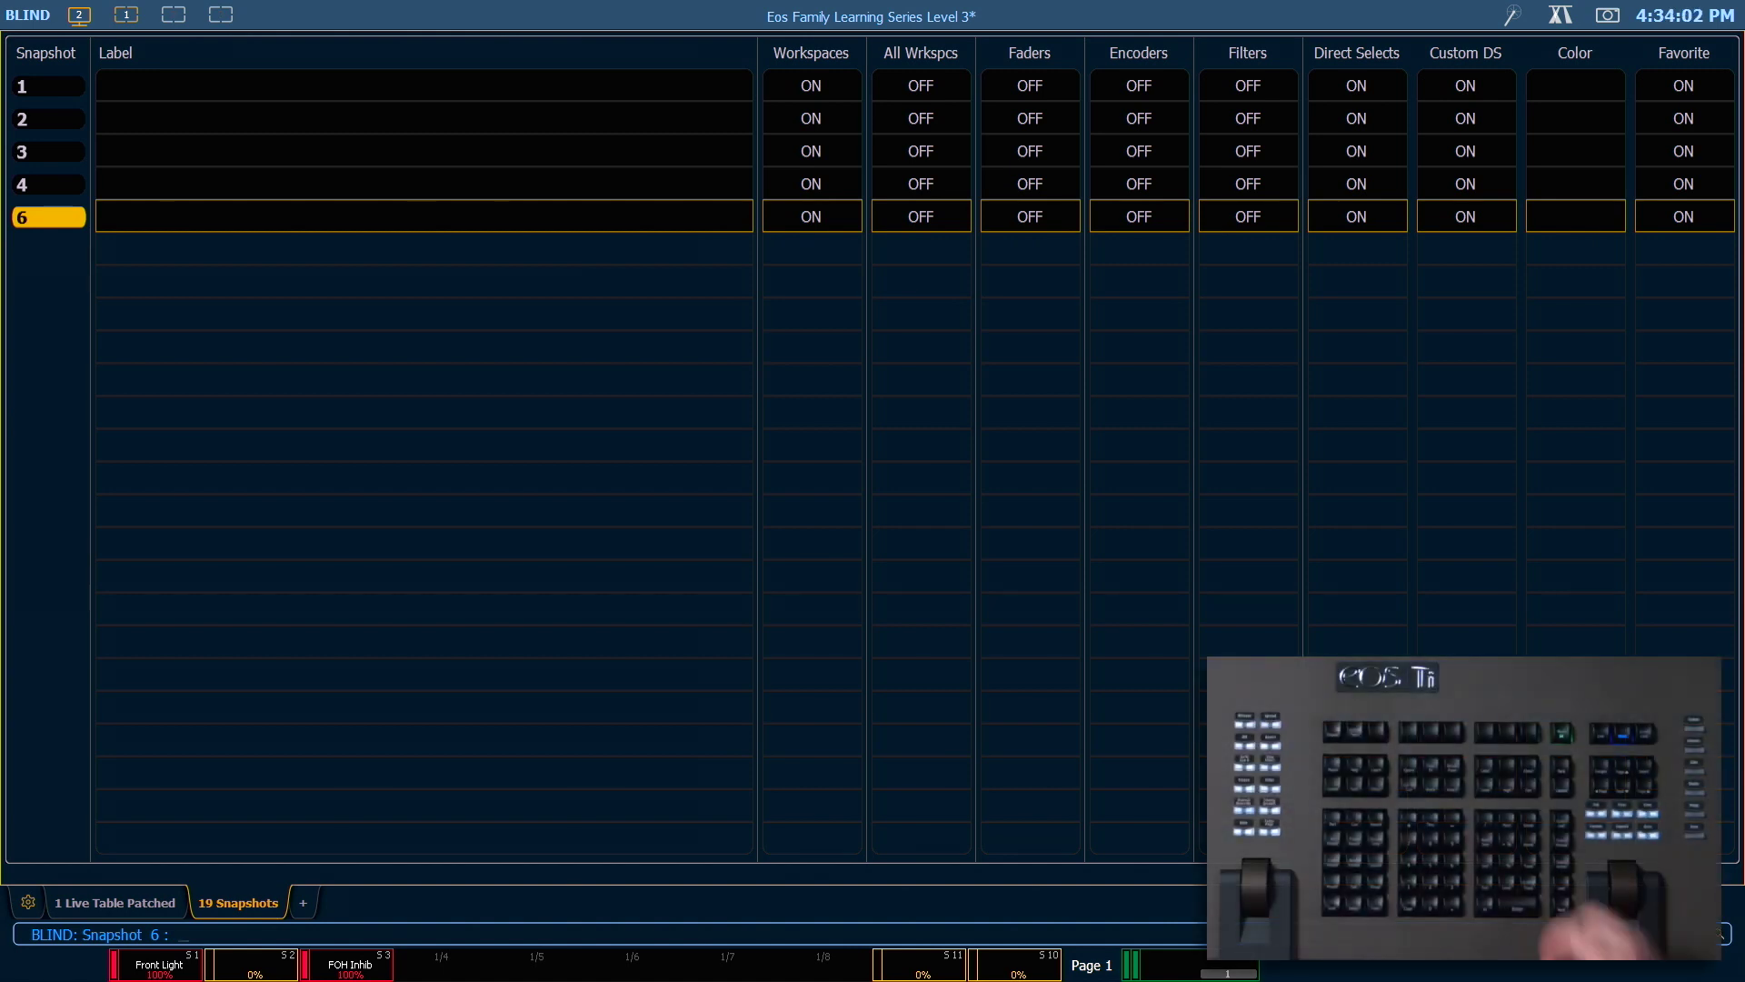
key(l)
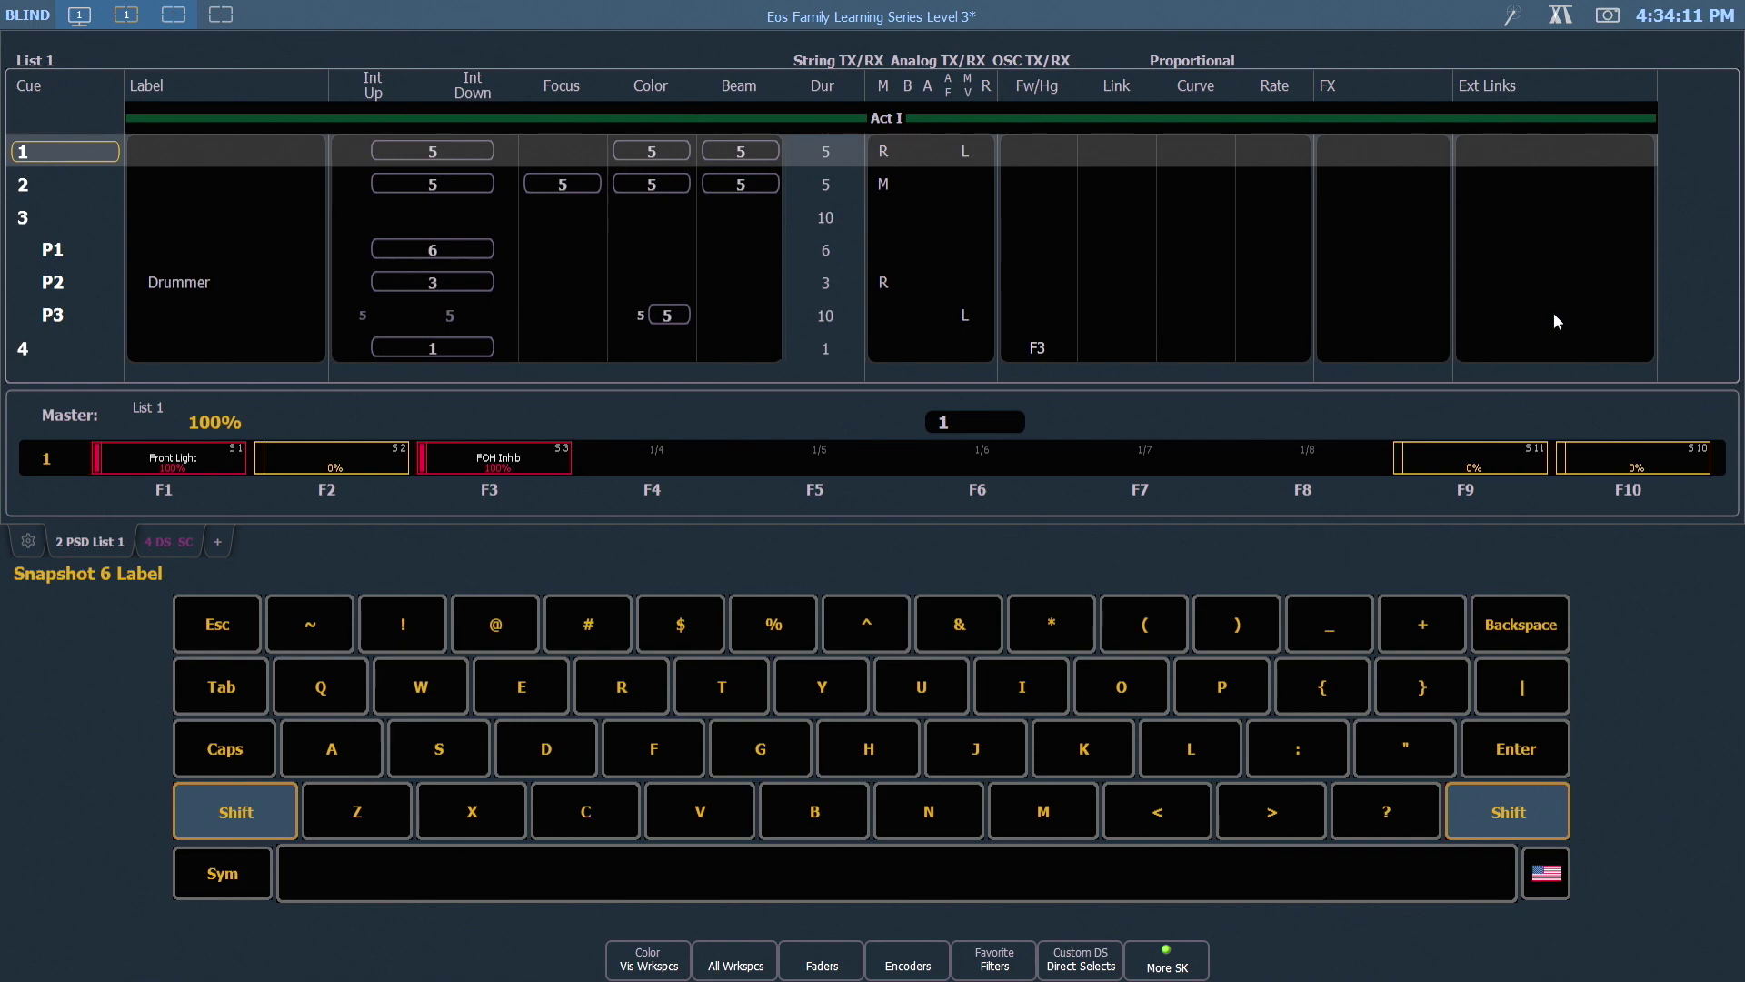
text(DS Change)
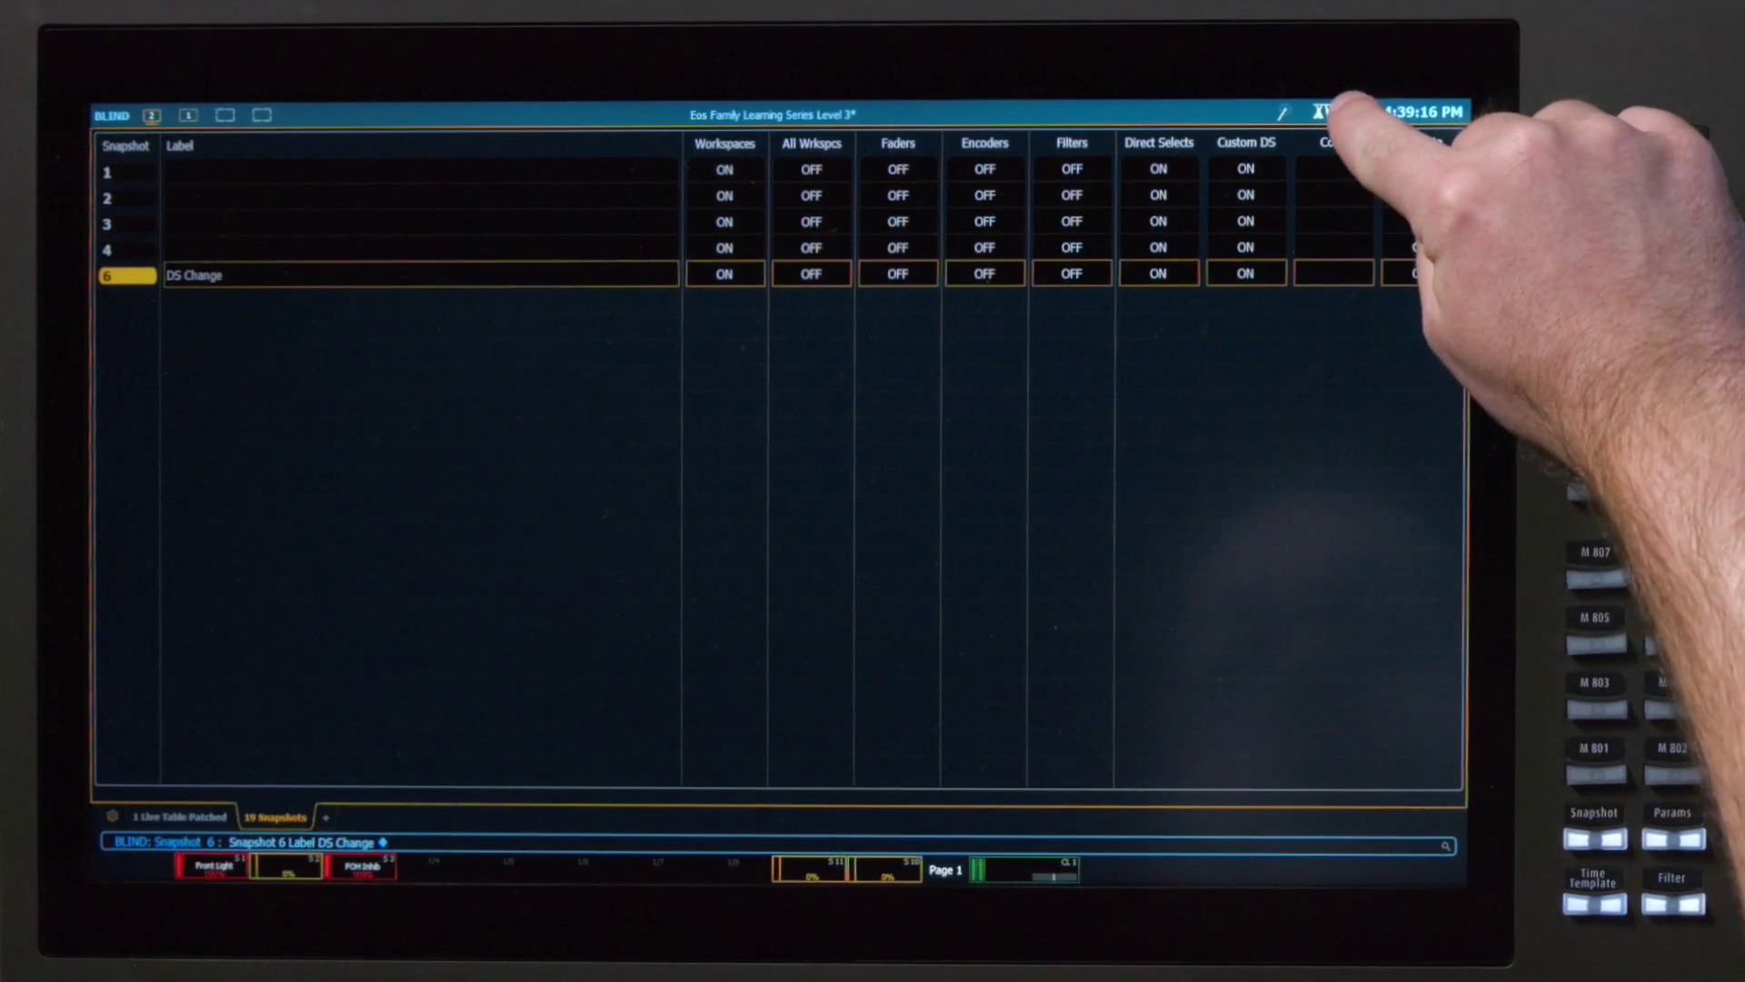
Check the favorite snapshot thumbnails and remove snapshots 2 thru 4 from the favorites
click(1607, 16)
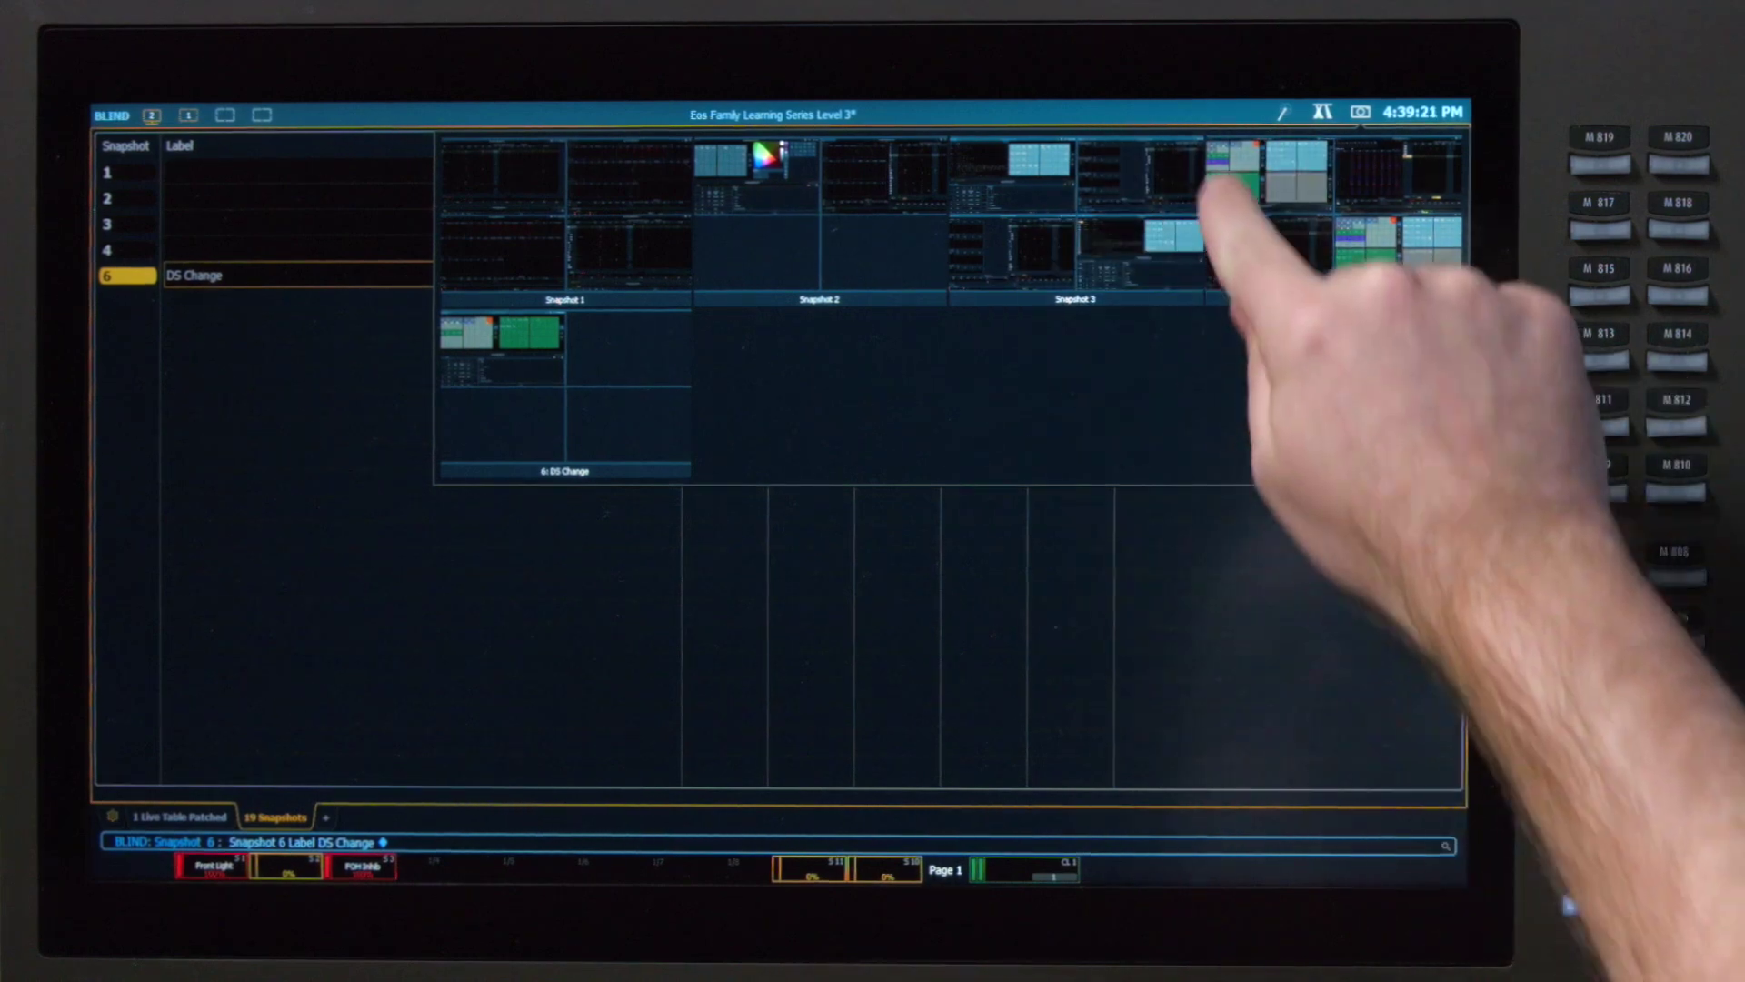
click(1361, 111)
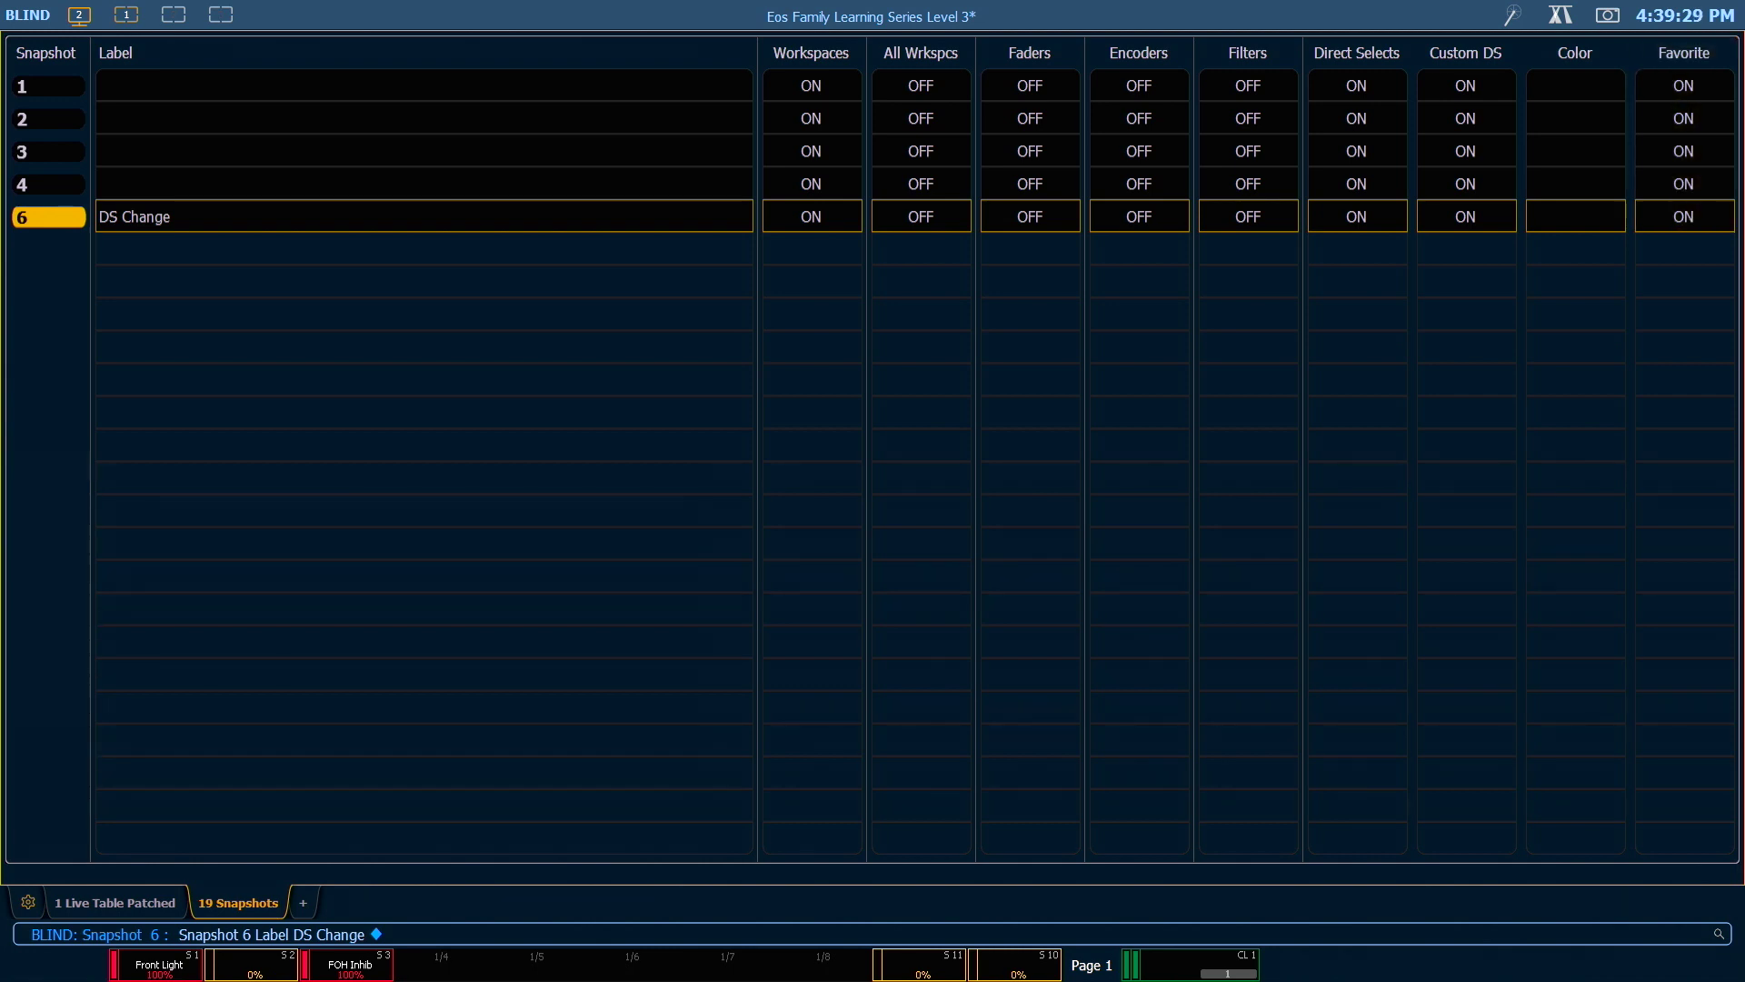
text(2t)
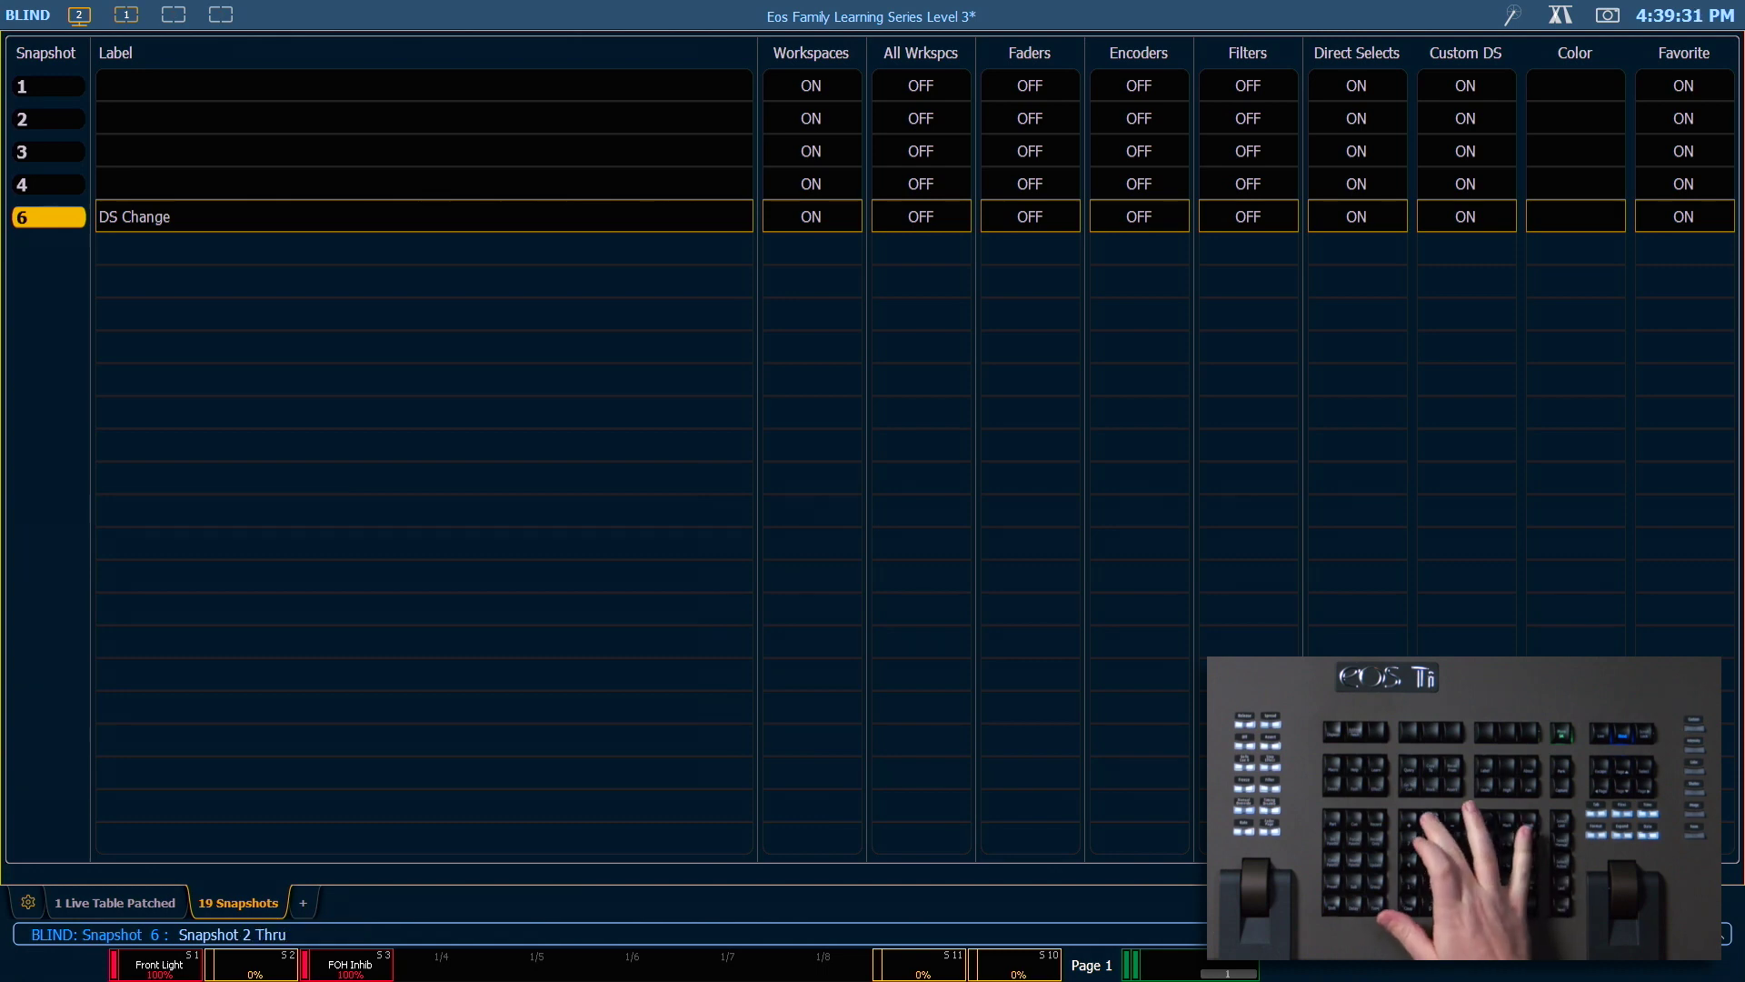
text(4)
key(Return)
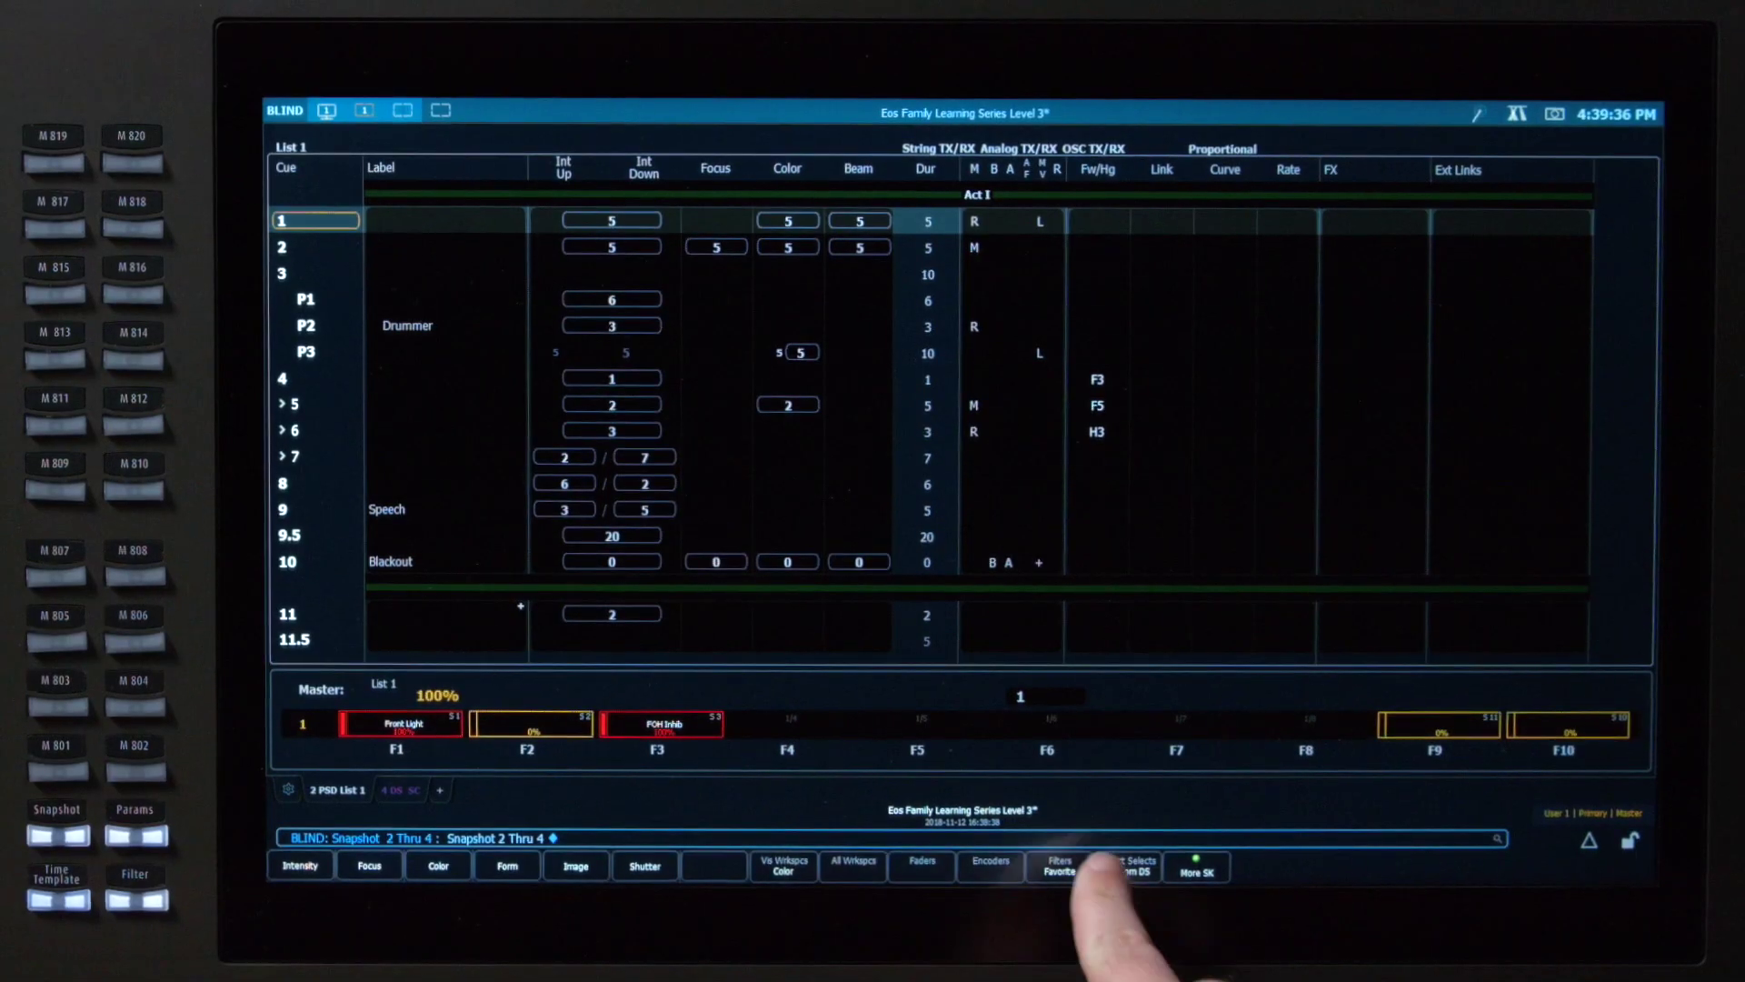
click(1060, 871)
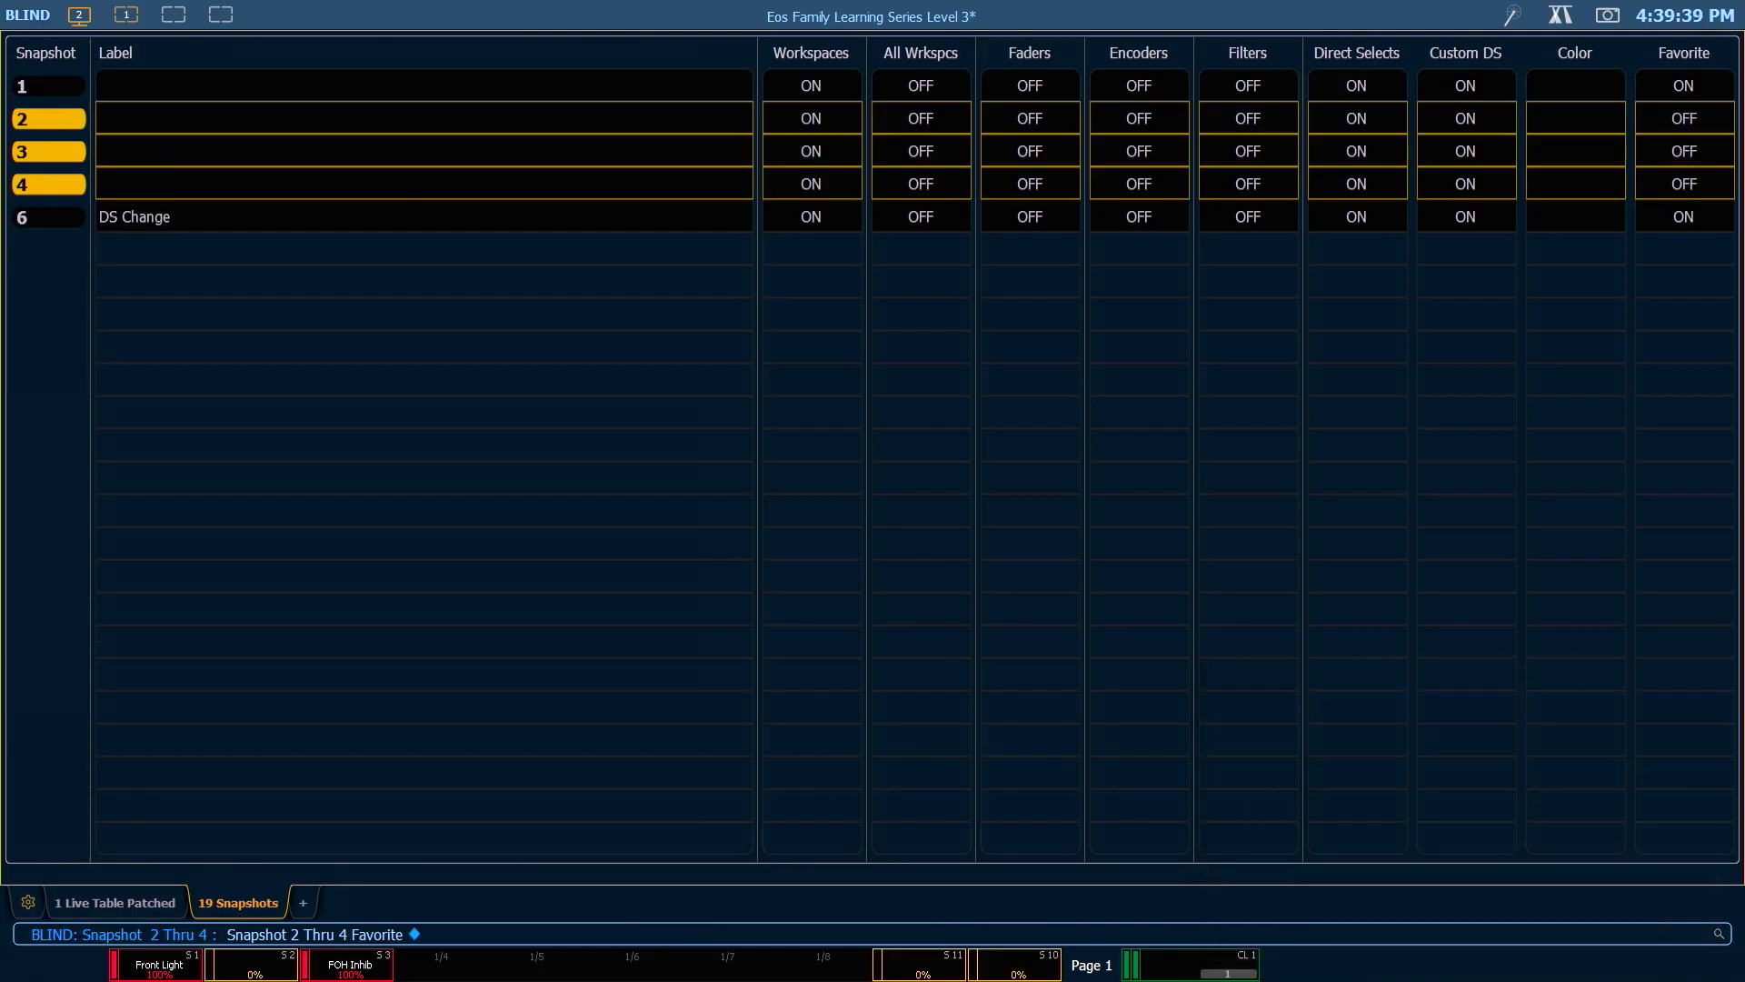
key(Return)
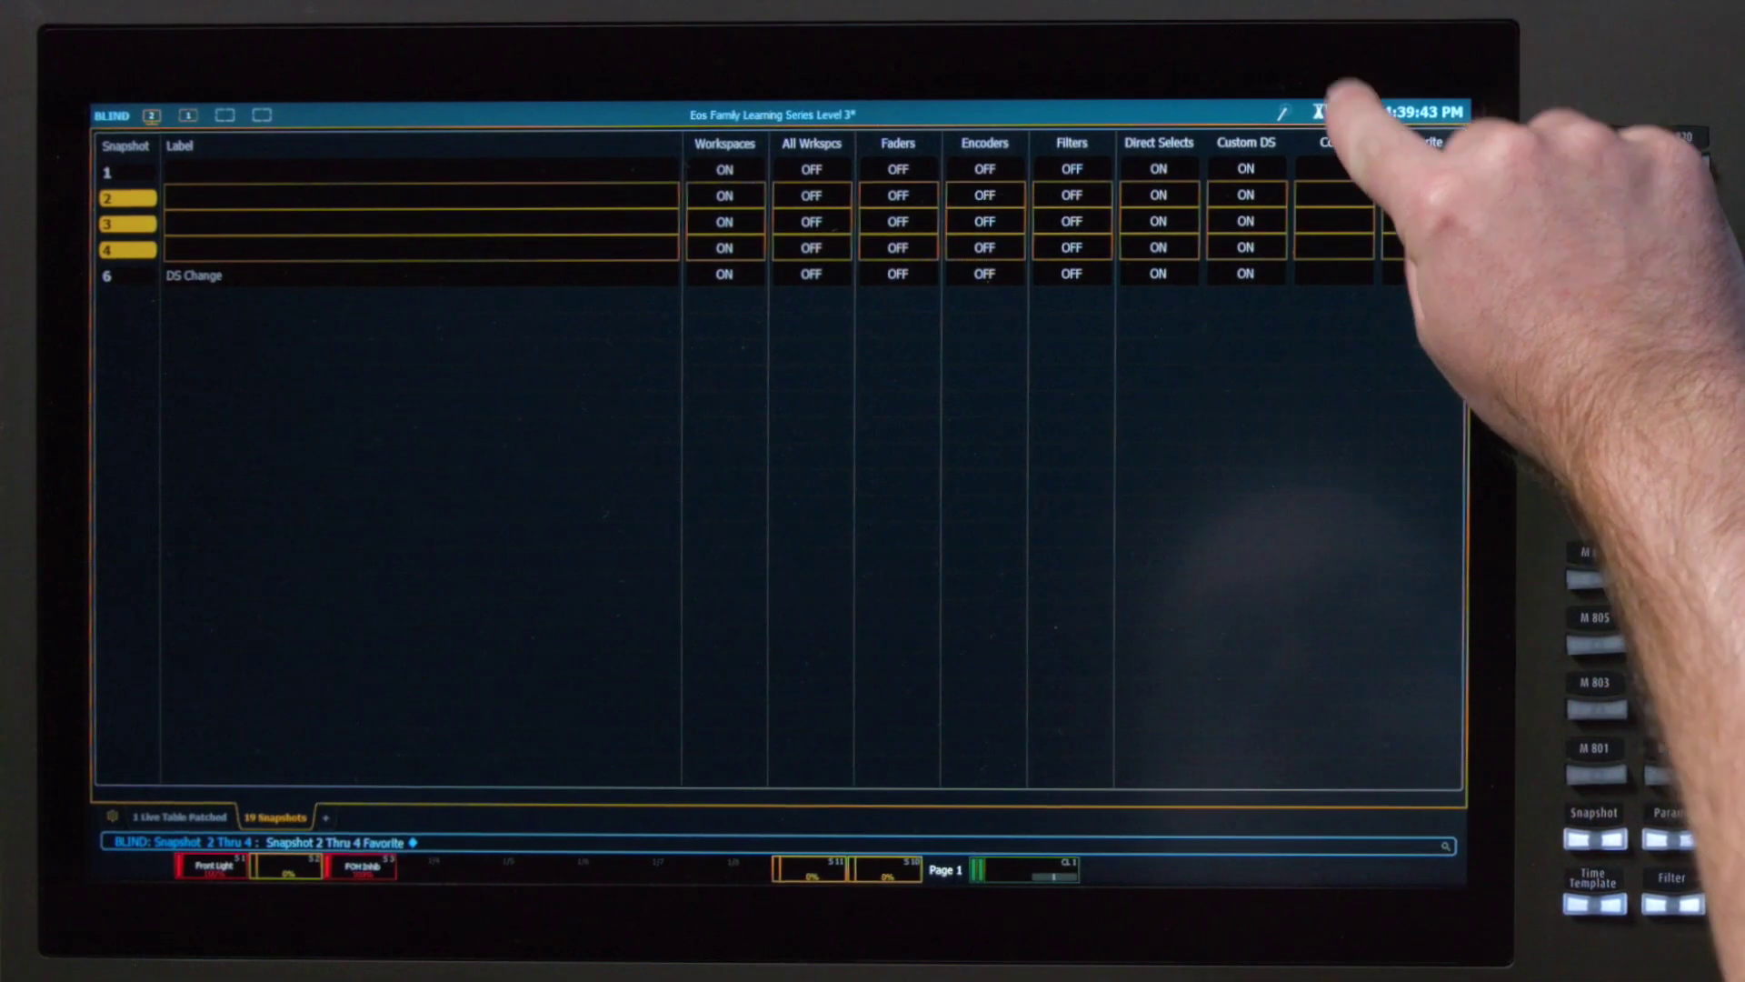
click(1607, 15)
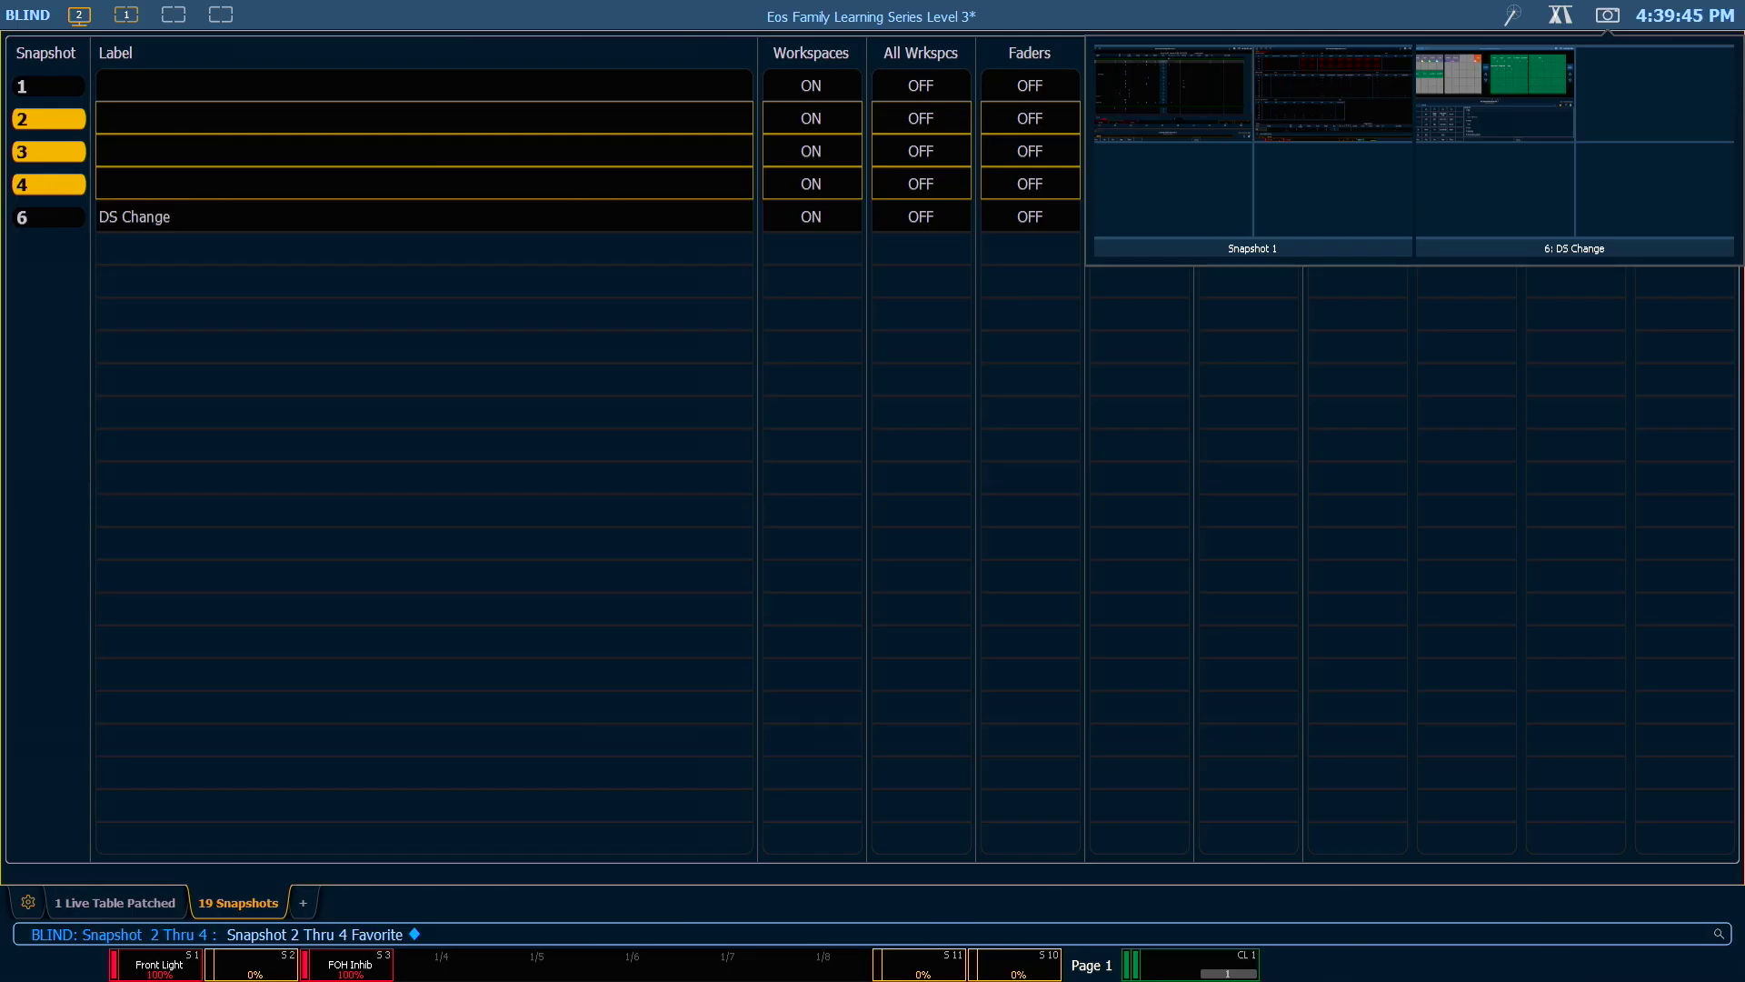